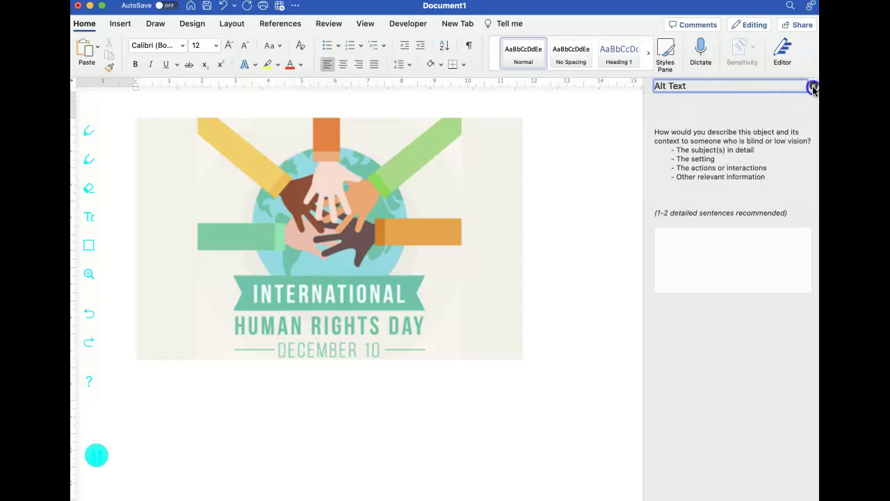
# Close the Alt Text pane beside the International Human Rights Day picture and return to the document page
pyautogui.click(813, 87)
pyautogui.click(683, 272)
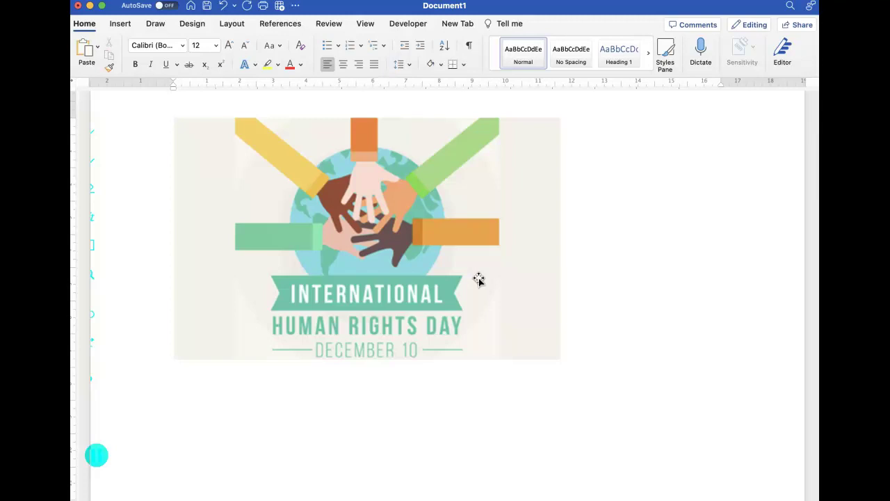
pyautogui.moveTo(511, 237)
pyautogui.mouseDown()
pyautogui.moveTo(505, 304)
pyautogui.moveTo(423, 244)
pyautogui.moveTo(467, 313)
pyautogui.moveTo(437, 296)
pyautogui.moveTo(452, 254)
pyautogui.moveTo(441, 263)
pyautogui.moveTo(447, 292)
pyautogui.moveTo(399, 193)
pyautogui.moveTo(407, 291)
pyautogui.moveTo(419, 278)
pyautogui.moveTo(394, 189)
pyautogui.mouseUp()
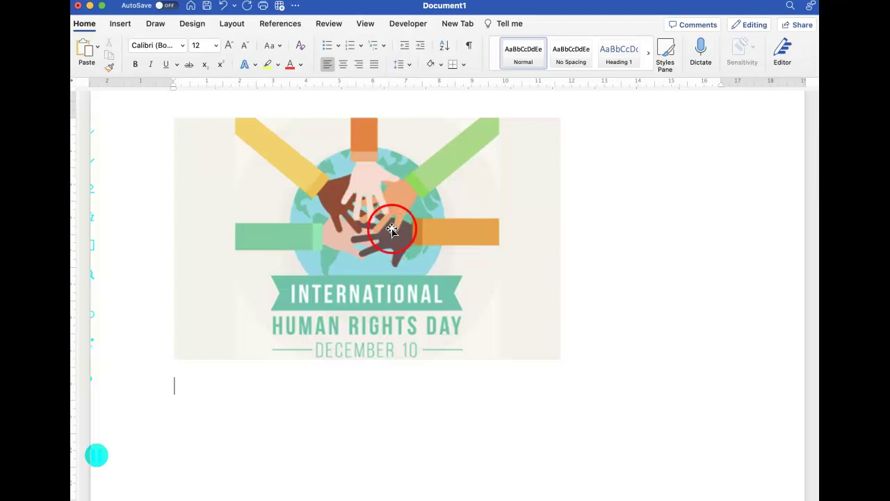
# Switch to the Safari window with Google Images and run a new image search for "hand"
pyautogui.hotkey('ctrl', 'Up')
pyautogui.click(441, 390)
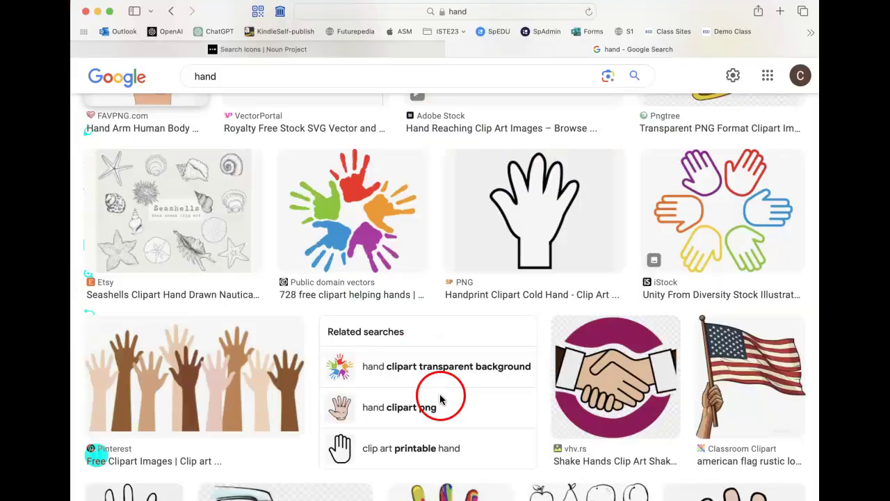
pyautogui.click(238, 76)
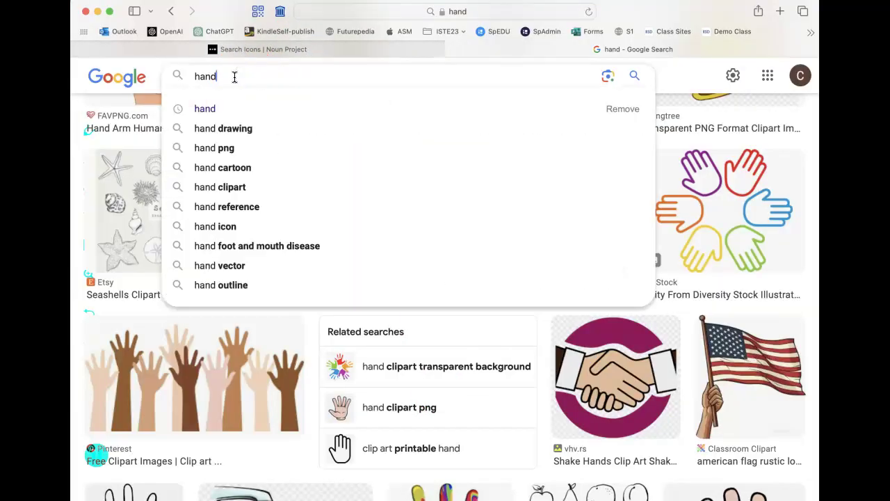
pyautogui.press('BackSpace')
pyautogui.write('hand')
pyautogui.press('Return')
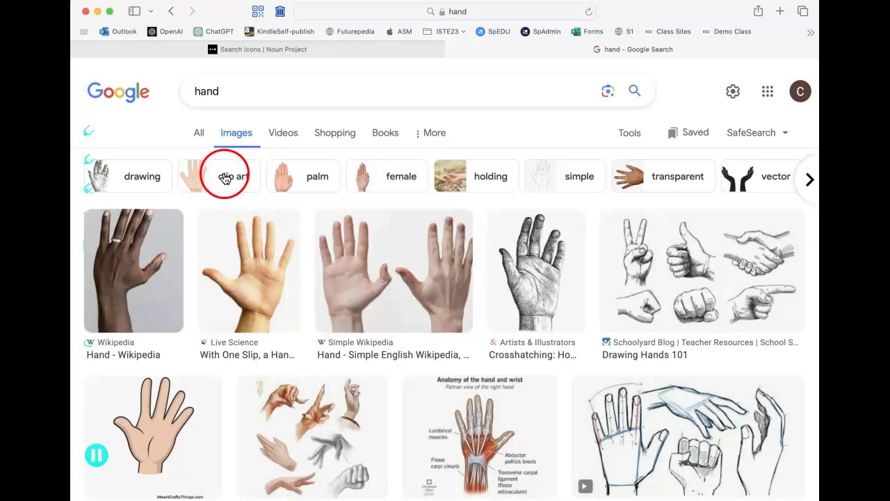
# Filter the hand image results to the Clip Art type
pyautogui.click(629, 131)
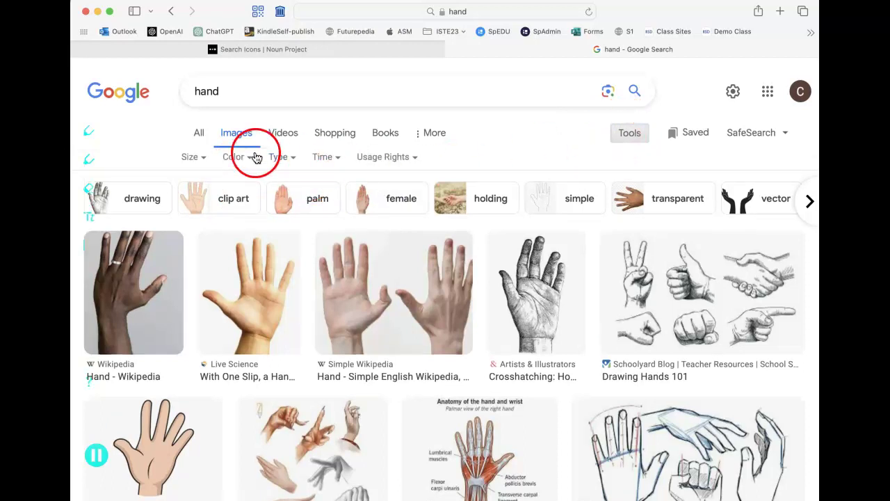
pyautogui.click(289, 159)
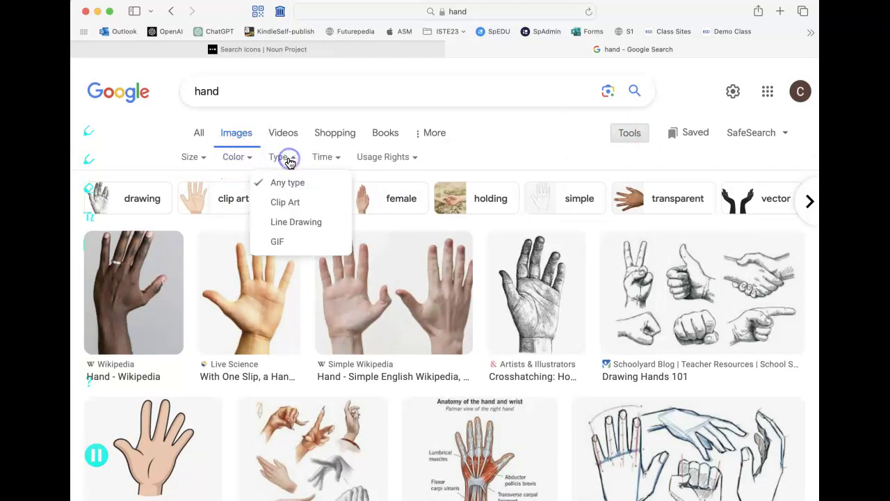
pyautogui.click(285, 203)
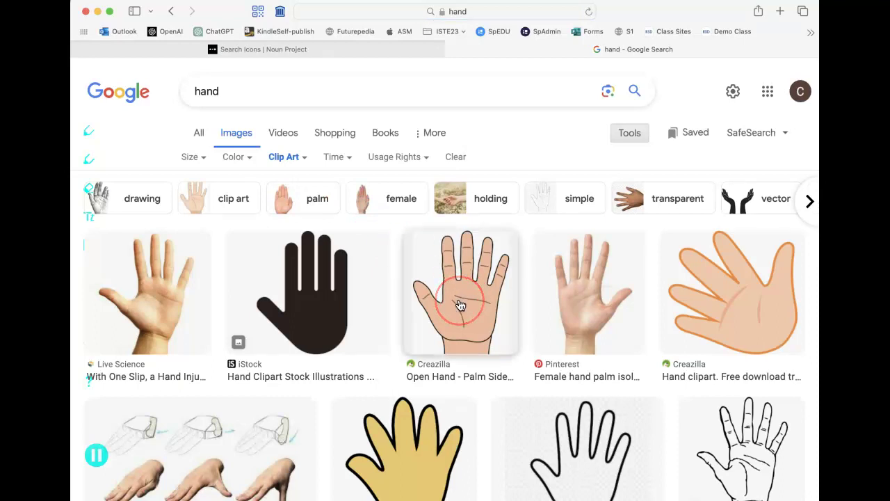
# Browse the clip art results and open the Creazilla source page of the "Open Hand - Palm Side" clipart
pyautogui.scroll(-10, 459, 305)
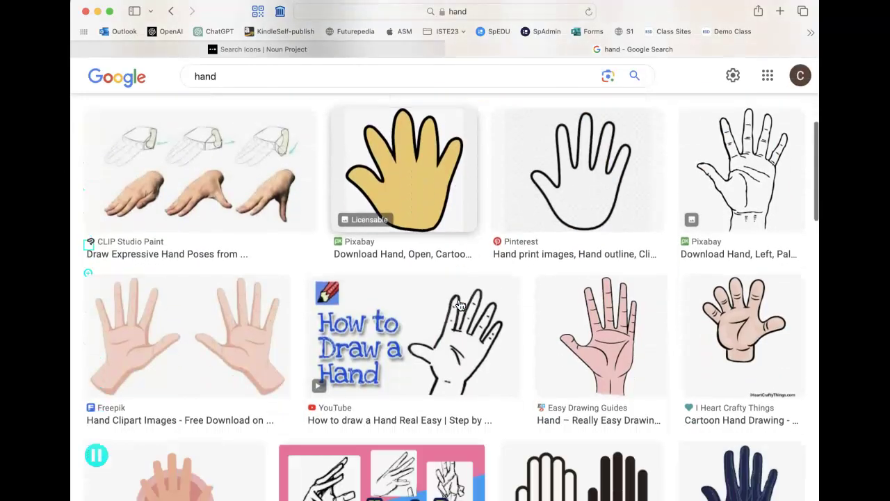
pyautogui.scroll(-8, 459, 304)
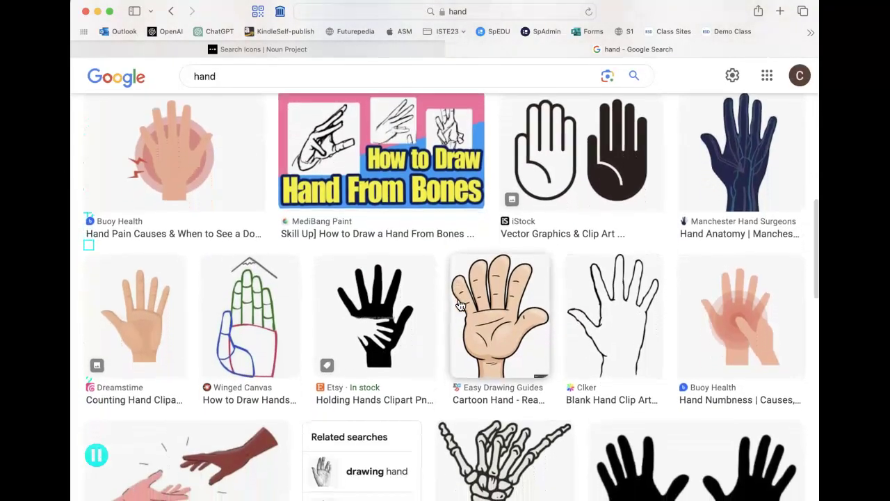
pyautogui.scroll(-10, 460, 305)
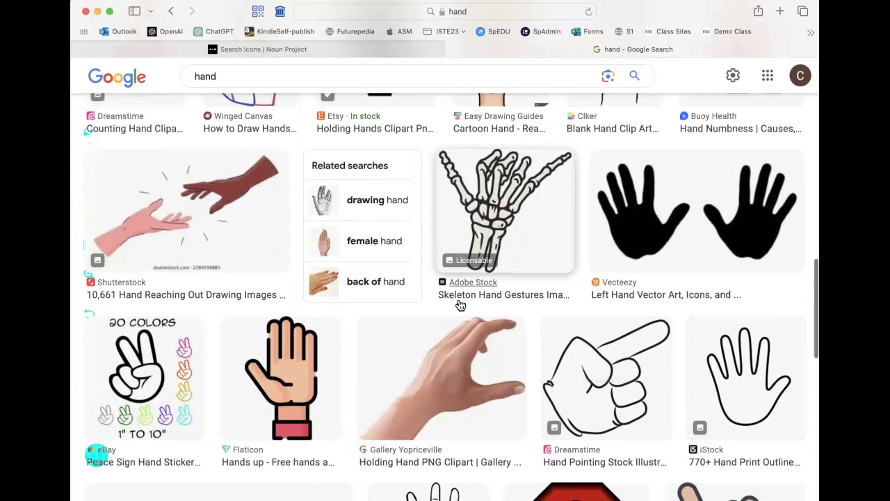
pyautogui.scroll(20, 460, 305)
pyautogui.click(463, 275)
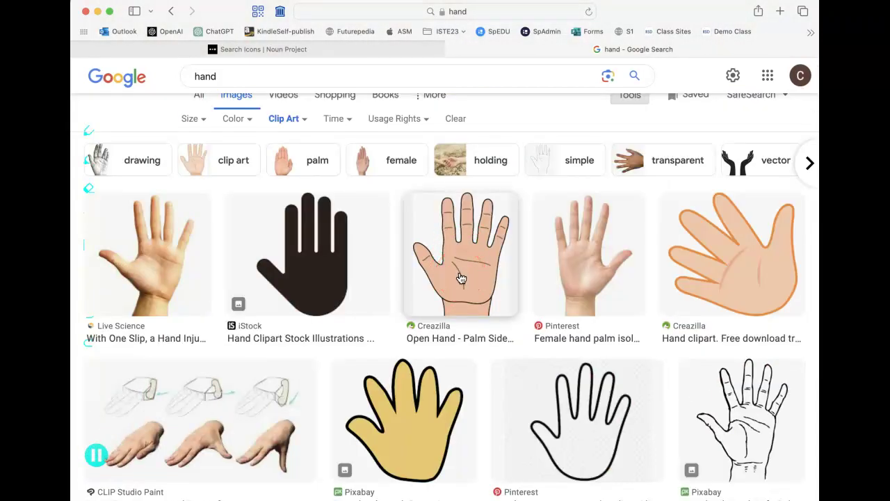
pyautogui.click(461, 277)
pyautogui.click(621, 404)
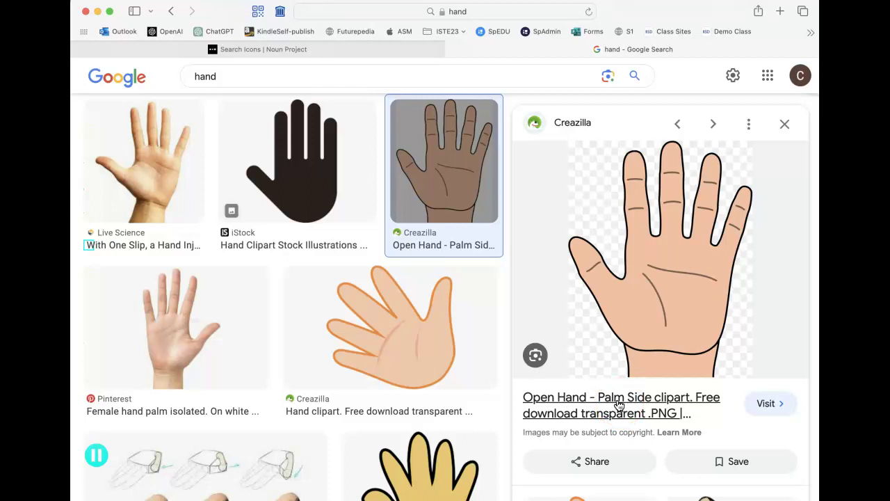
pyautogui.click(619, 403)
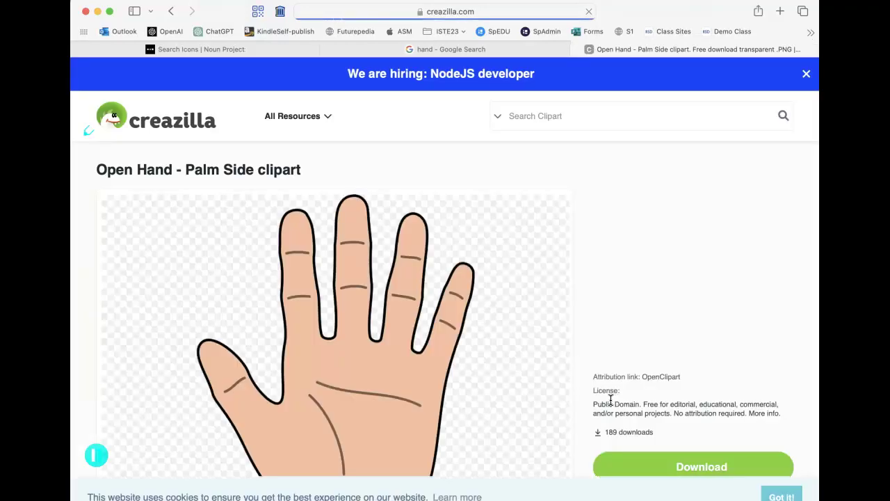
# Copy the web address of the Creazilla open hand clipart page
pyautogui.moveTo(513, 258); pyautogui.dragTo(541, 327)
pyautogui.click(504, 12)
pyautogui.press('super+c')
# Switch to Document1 in Word and add the credit line "Arm image from" with the copied page link below the poster picture
pyautogui.hotkey('ctrl', 'Up')
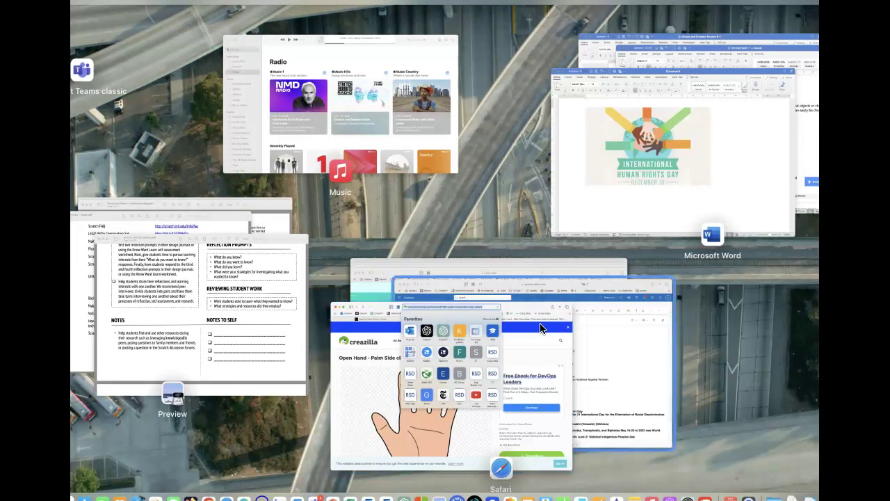
pyautogui.click(673, 153)
pyautogui.press('Return')
pyautogui.press('Return')
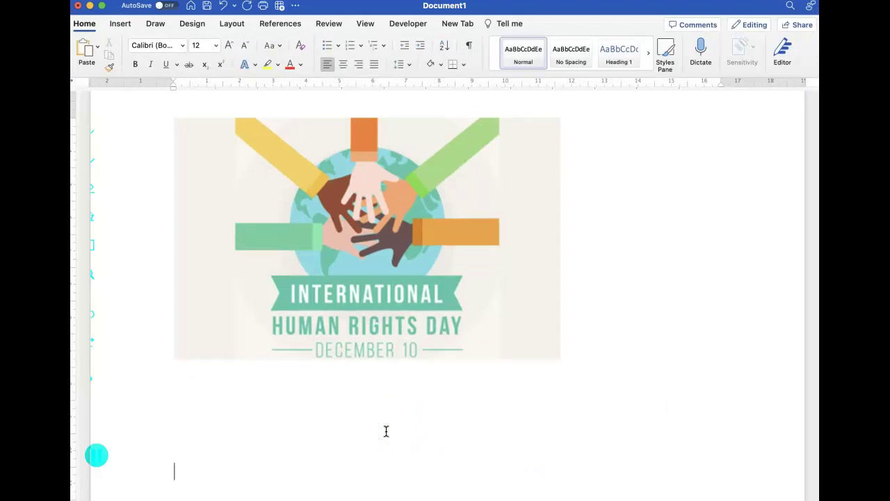
pyautogui.write('H')
pyautogui.press('BackSpace')
pyautogui.write('Arm image fr')
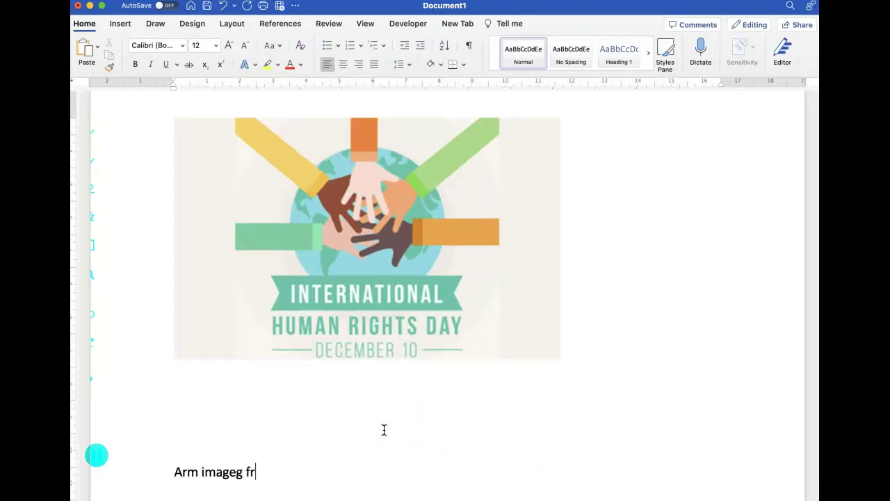
pyautogui.write('om')
pyautogui.press('super+v')
pyautogui.press('Return')
# Return to the Google results in Safari and copy the enlarged Creazilla open hand image
pyautogui.hotkey('ctrl', 'Up')
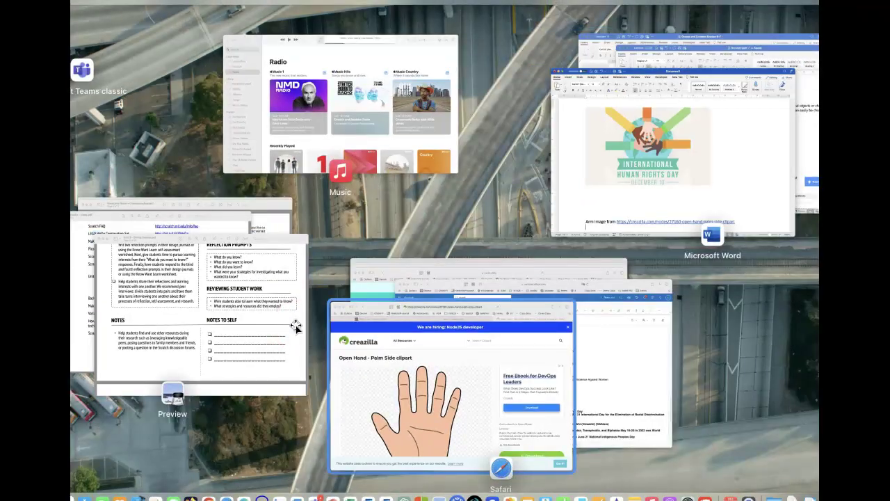
pyautogui.click(405, 371)
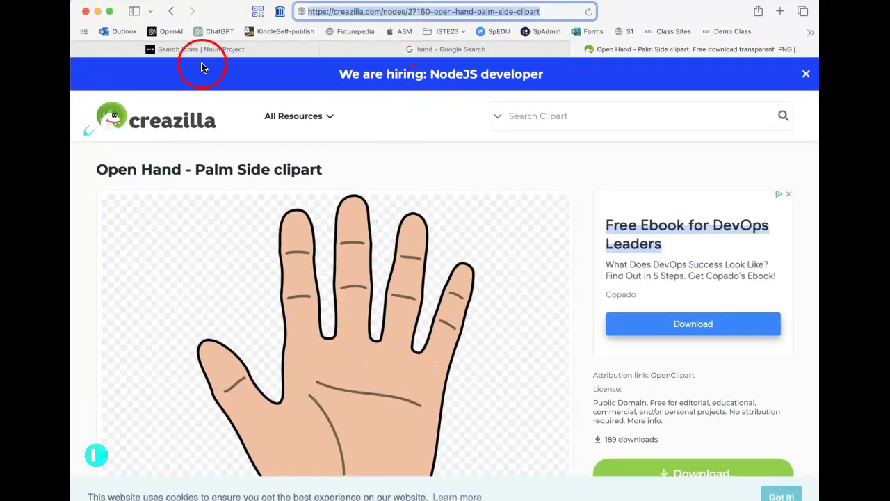
pyautogui.click(171, 11)
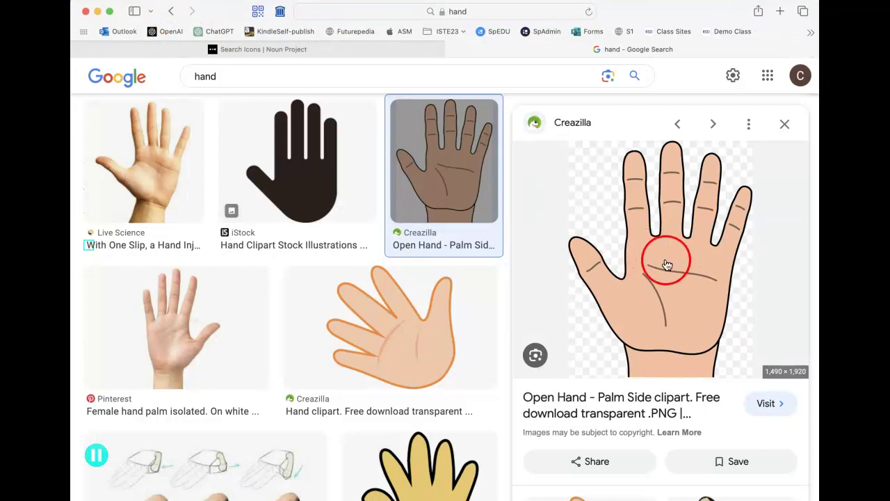
pyautogui.rightClick(664, 265)
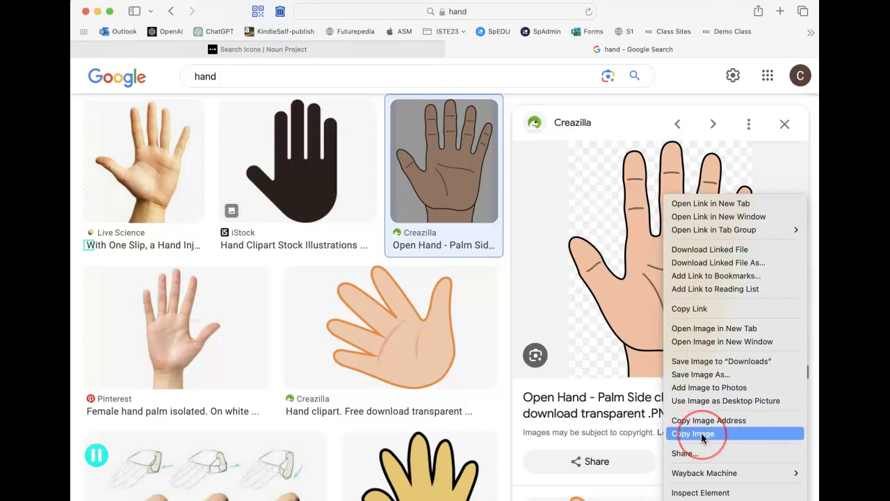
pyautogui.click(702, 435)
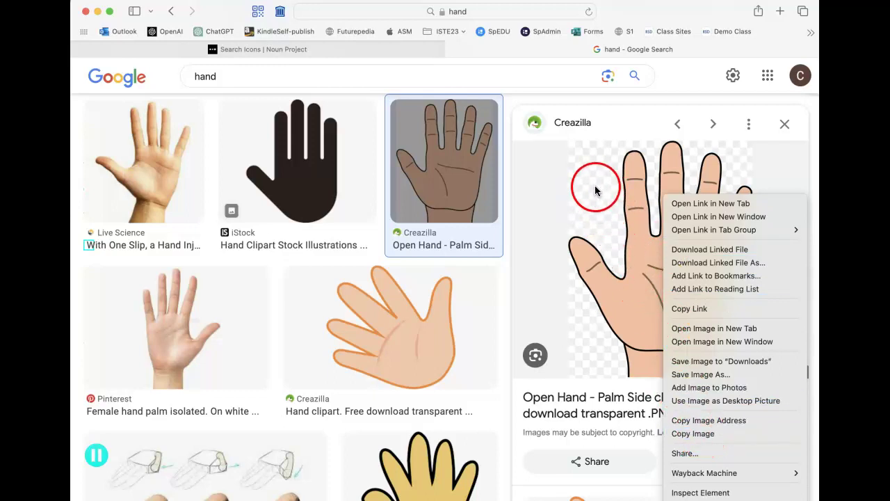
pyautogui.click(701, 435)
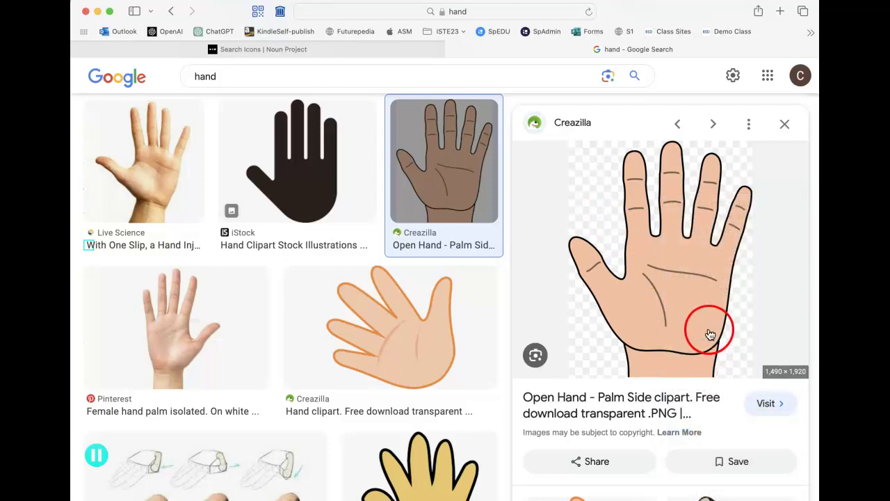
# Switch back to Document1 in Word, add blank lines above the credit line and paste the hand image below the poster
pyautogui.press('super+Tab')
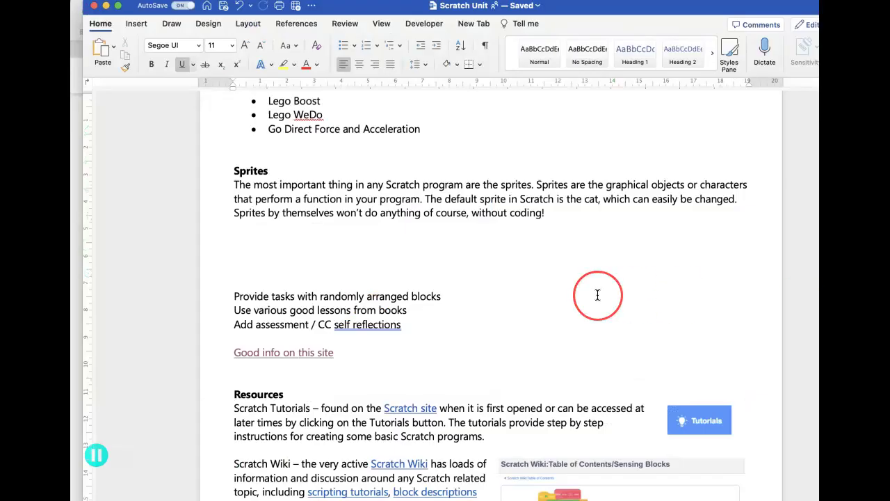
pyautogui.hotkey('ctrl', 'Up')
pyautogui.click(626, 174)
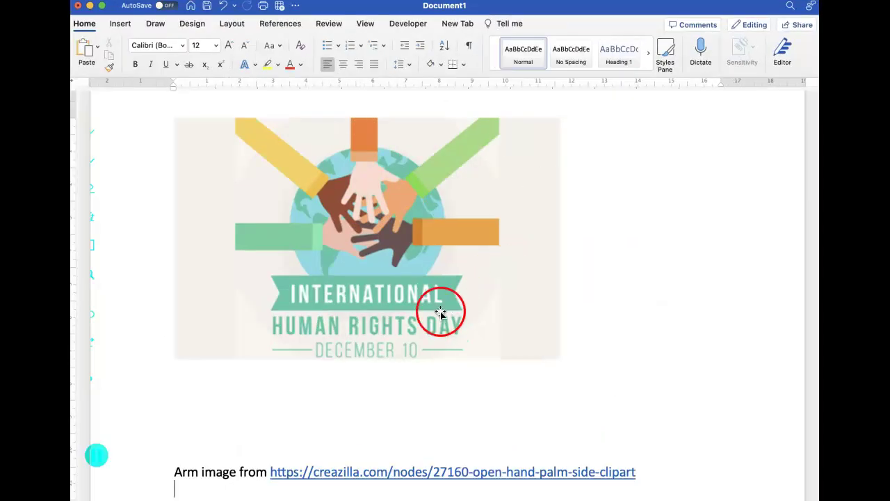
pyautogui.press('Return')
pyautogui.press('Return')
pyautogui.press('Return')
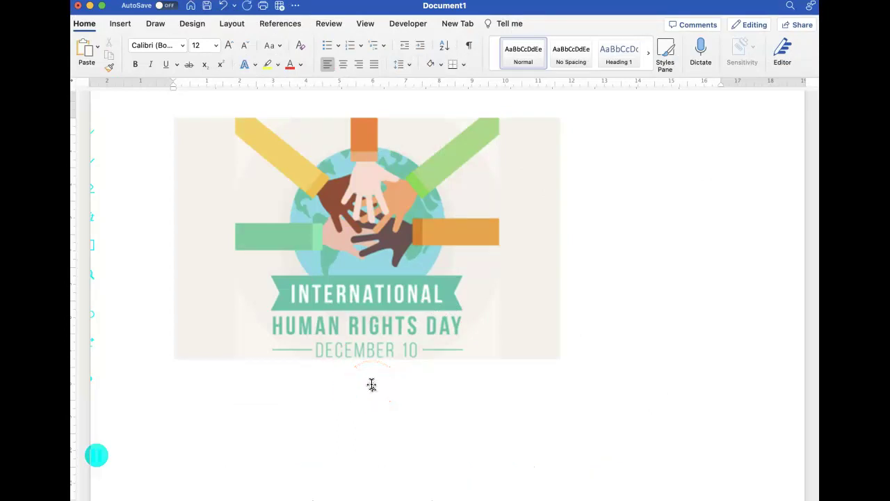
pyautogui.press('super+v')
# Shrink the pasted hand image proportionally to about 3 cm wide
pyautogui.scroll(10, 506, 272)
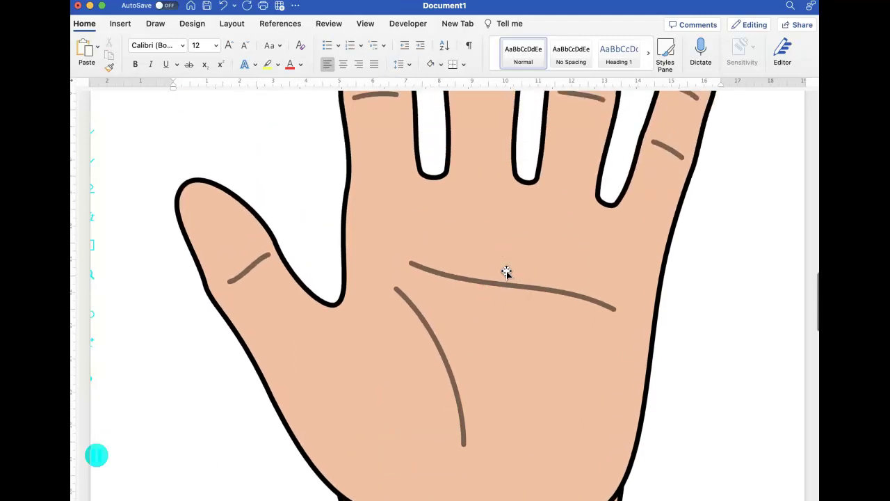
pyautogui.click(492, 271)
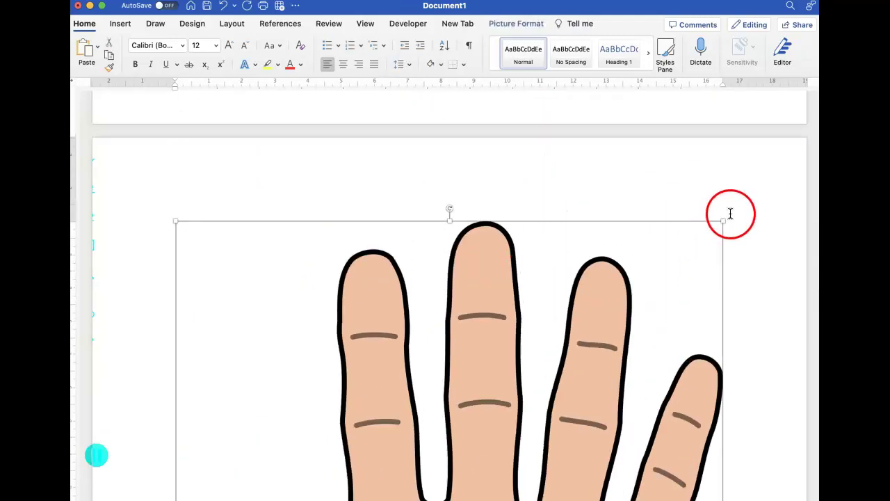
pyautogui.moveTo(722, 222); pyautogui.dragTo(437, 374)
pyautogui.scroll(-10, 437, 373)
pyautogui.scroll(3, 438, 377)
pyautogui.click(453, 235)
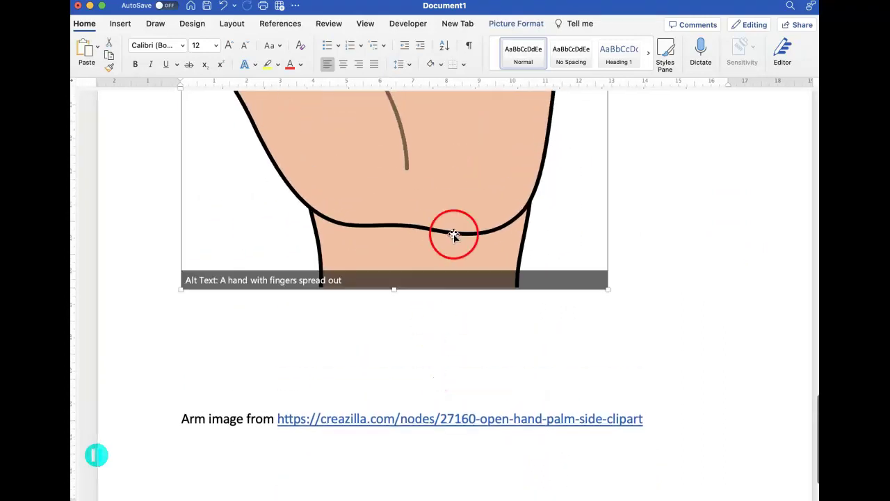
pyautogui.moveTo(609, 286); pyautogui.dragTo(390, 111)
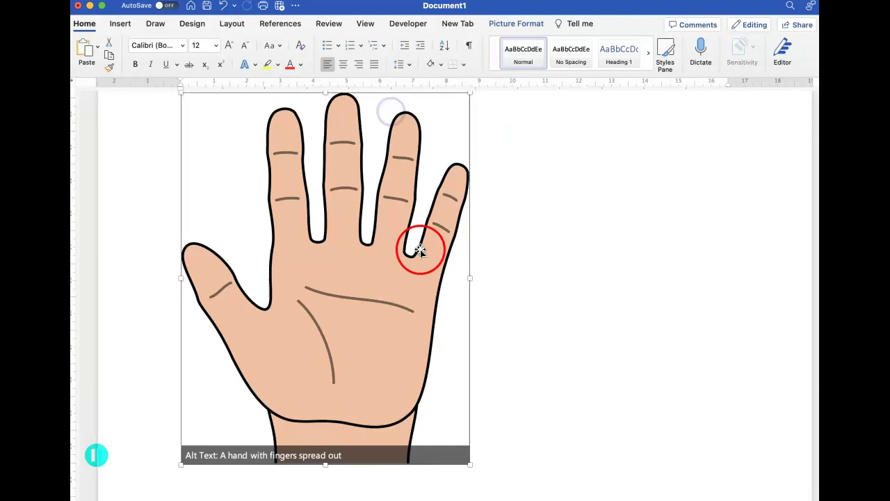
pyautogui.moveTo(470, 462); pyautogui.dragTo(228, 215)
pyautogui.click(262, 282)
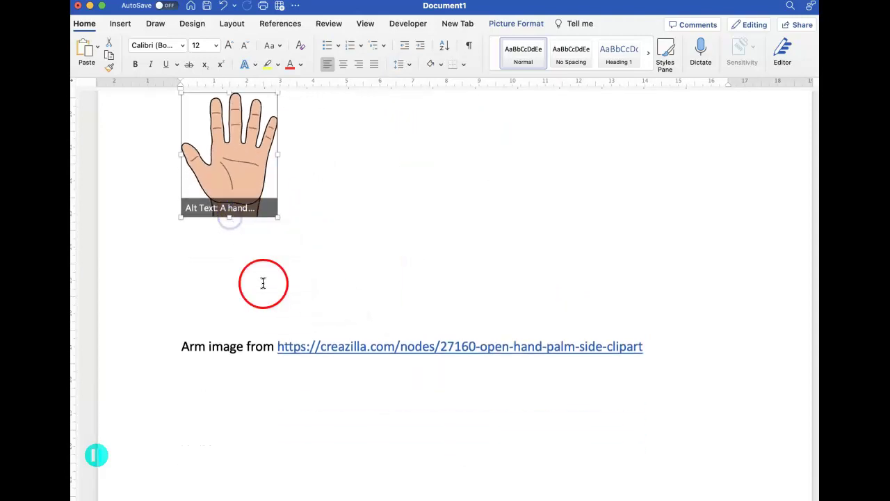
# Deselect the hand image and place the insertion point directly after it on the same line
pyautogui.scroll(5, 263, 283)
pyautogui.scroll(3, 260, 282)
pyautogui.scroll(-3, 258, 298)
pyautogui.click(259, 298)
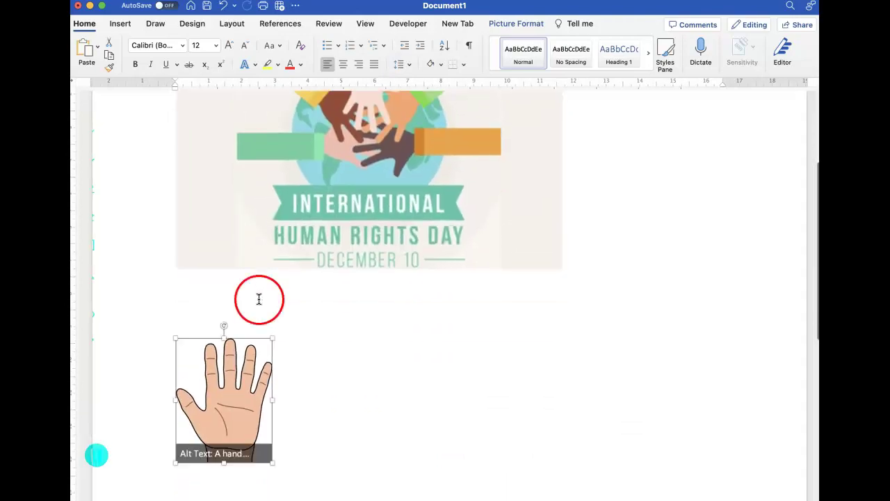
pyautogui.moveTo(229, 383); pyautogui.dragTo(261, 354)
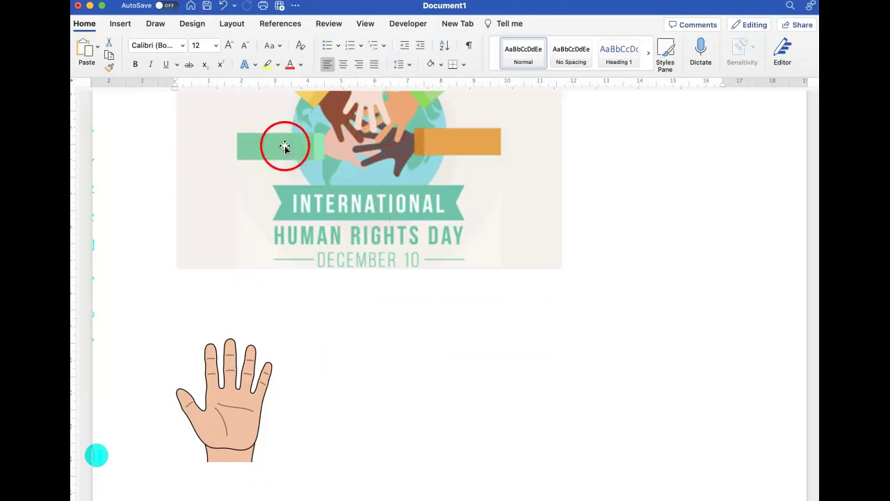
pyautogui.scroll(-2, 320, 400)
pyautogui.scroll(-5, 320, 400)
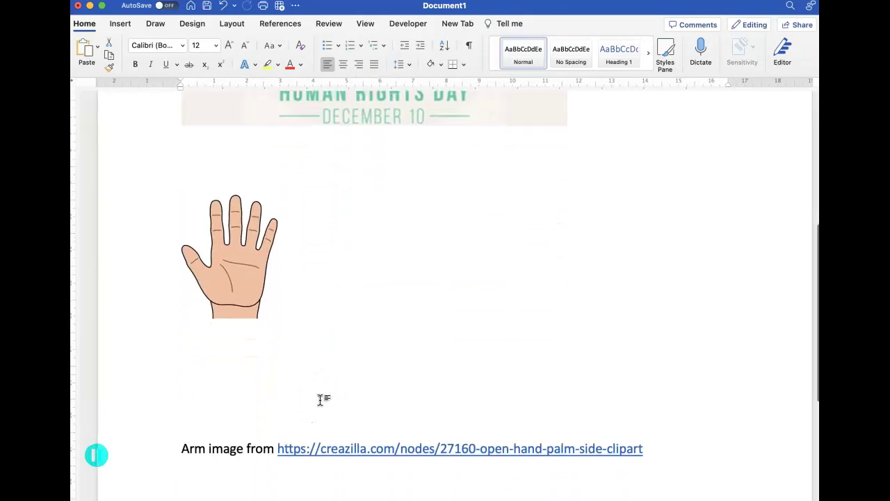
pyautogui.click(306, 259)
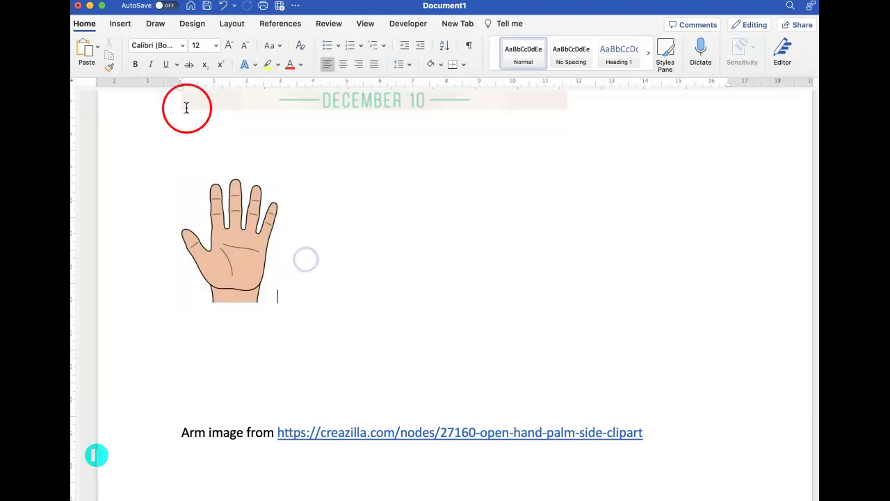
# Draw a rounded rectangle about 2.26 cm high and 1.58 cm wide as a sleeve directly below the hand's wrist
pyautogui.click(121, 25)
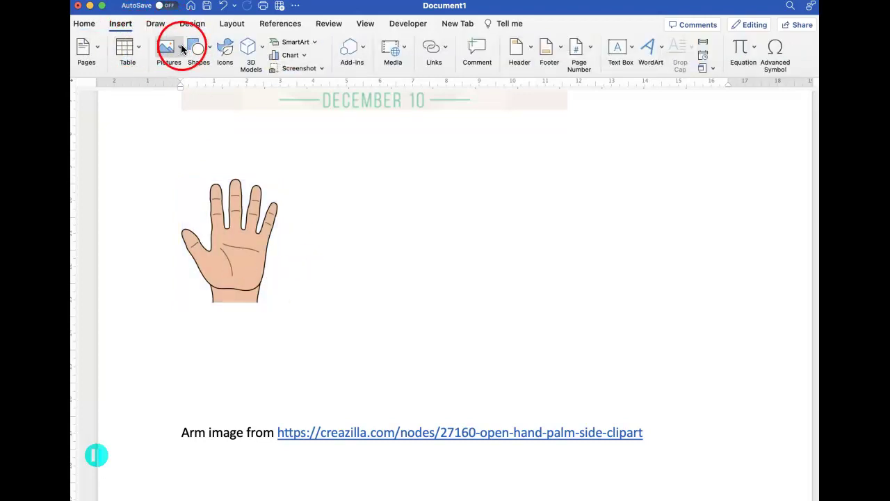
pyautogui.click(207, 50)
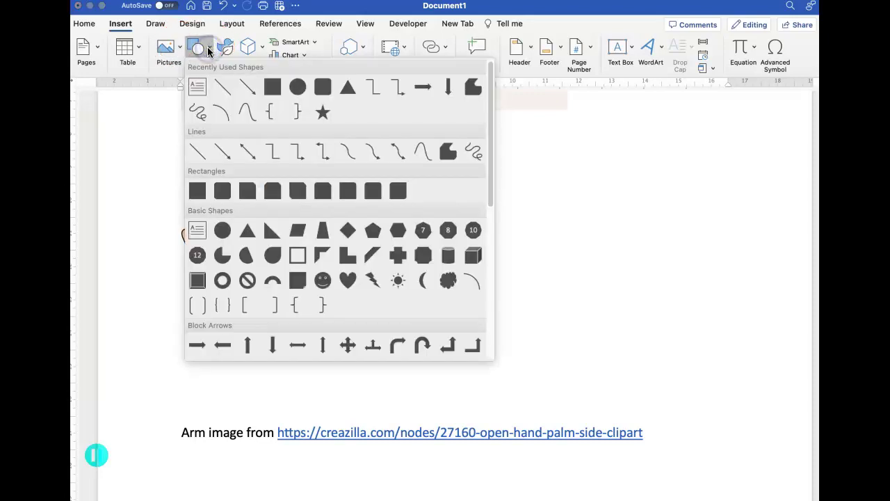
pyautogui.click(323, 88)
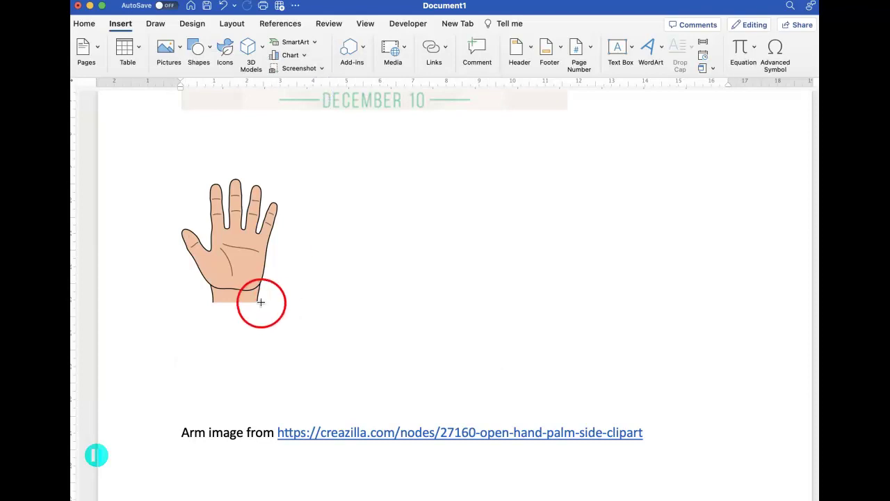
pyautogui.moveTo(208, 303); pyautogui.dragTo(261, 377)
pyautogui.click(232, 360)
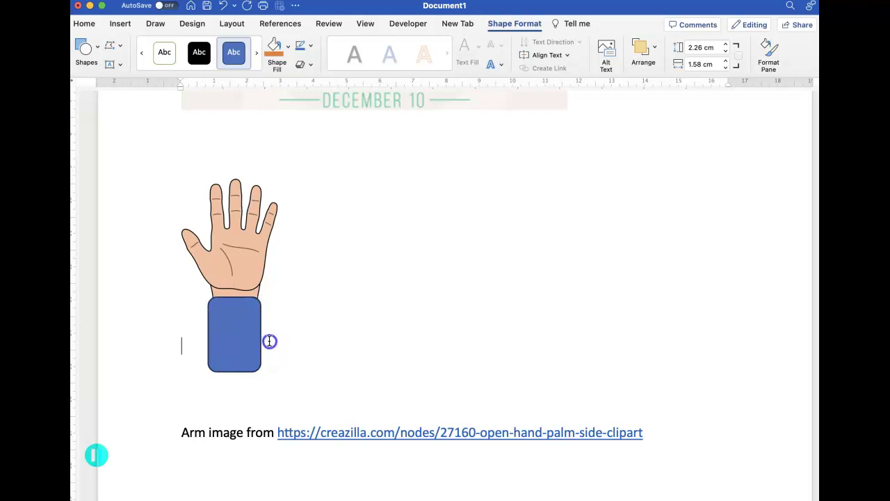
pyautogui.click(240, 300)
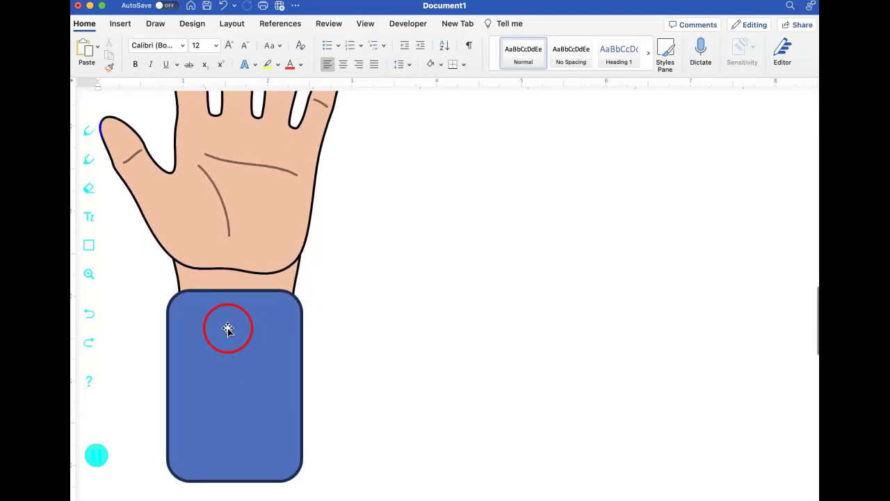
# Draw a rectangle about 1.73 cm high and 1.42 cm wide and align its lower left corner with the rounded sleeve's
pyautogui.click(121, 24)
pyautogui.click(209, 48)
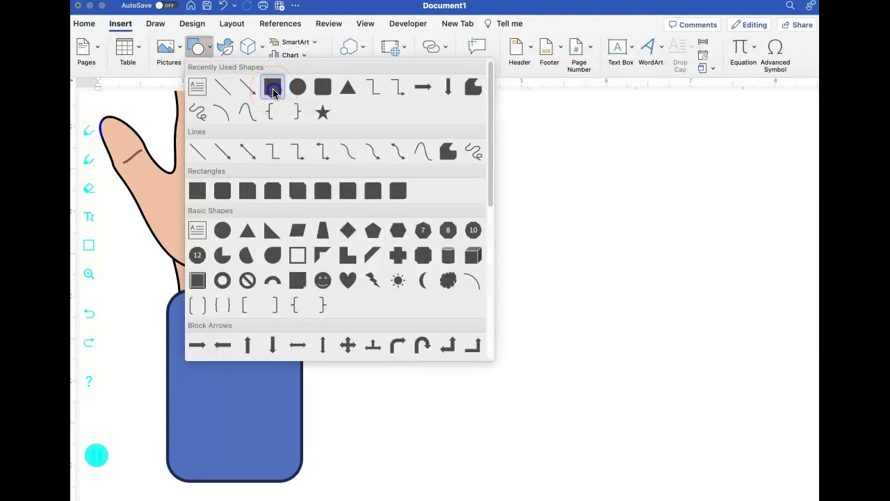
pyautogui.click(273, 87)
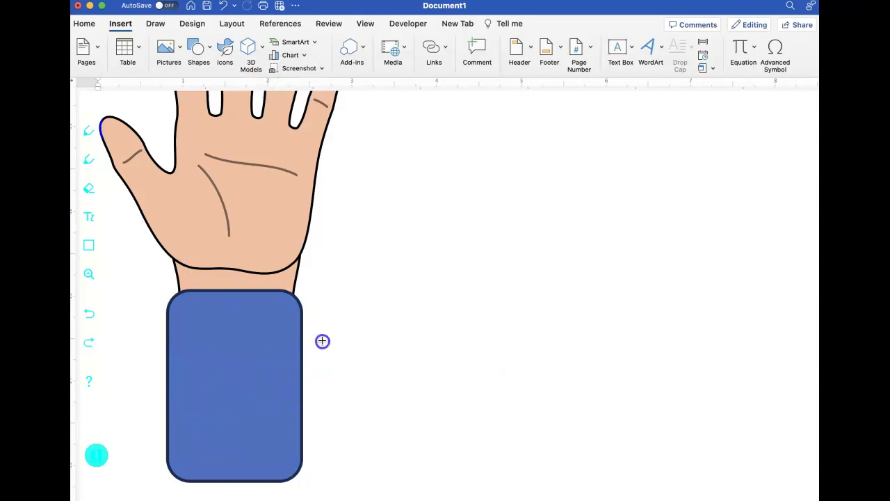
pyautogui.moveTo(322, 341)
pyautogui.mouseDown()
pyautogui.moveTo(209, 380)
pyautogui.moveTo(199, 483)
pyautogui.mouseUp()
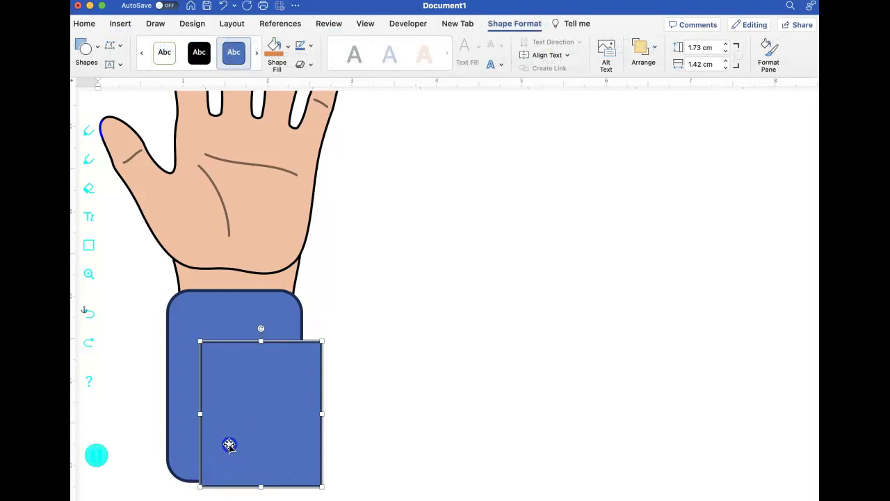
pyautogui.moveTo(229, 443); pyautogui.dragTo(198, 437)
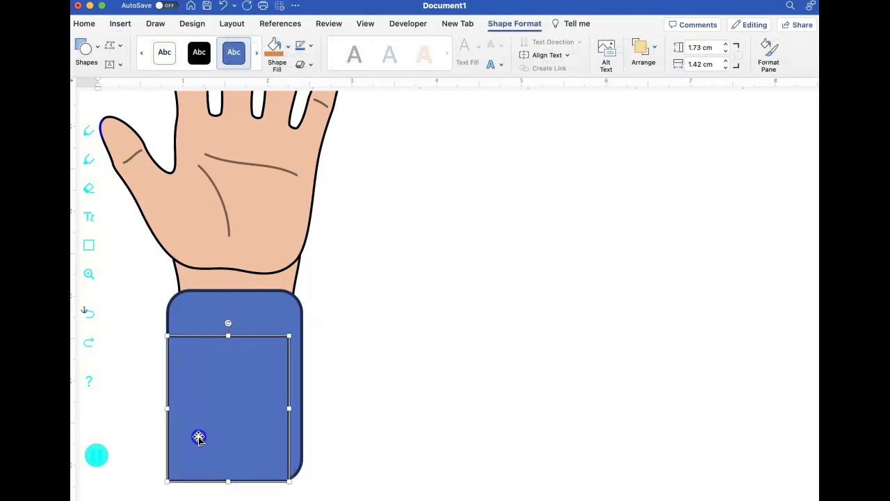
# Remove the rectangle's outline and give it a solid light blue fill, paler than the rounded sleeve
pyautogui.doubleClick(221, 409)
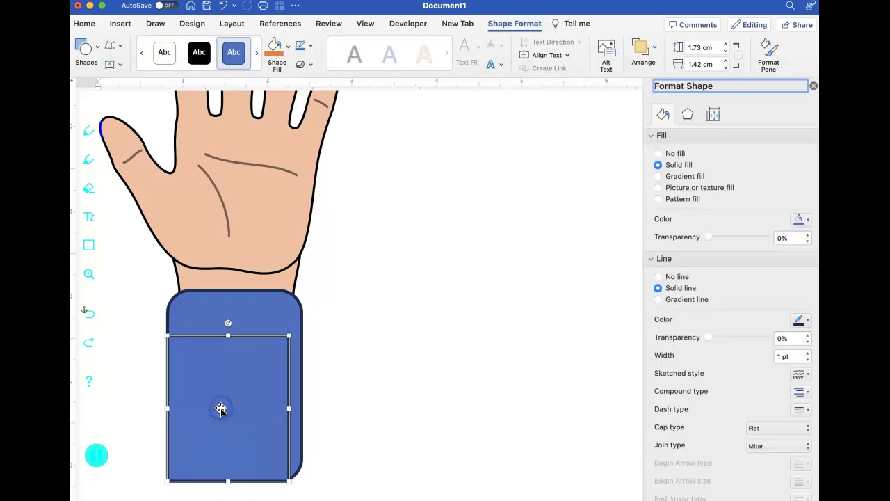
pyautogui.click(658, 278)
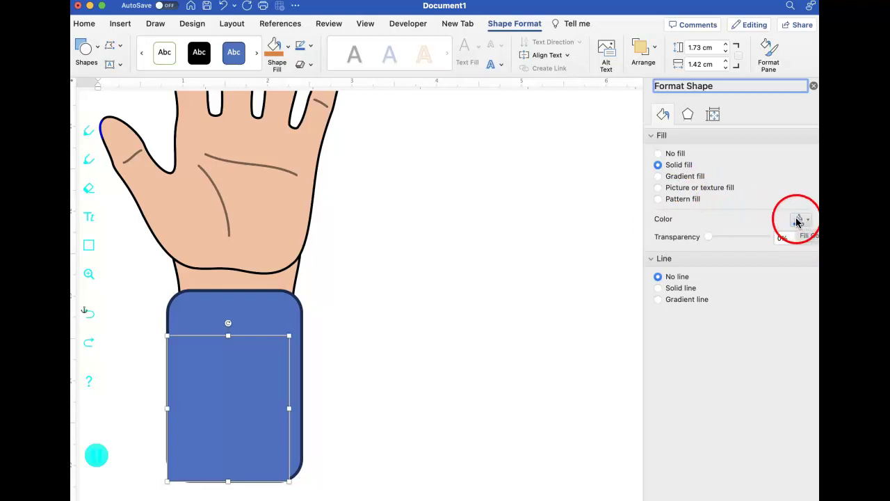
pyautogui.click(798, 220)
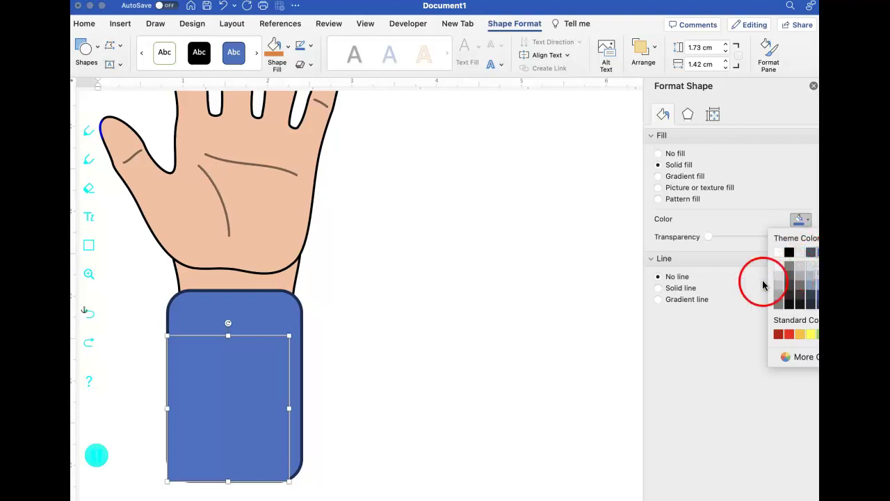
pyautogui.click(810, 290)
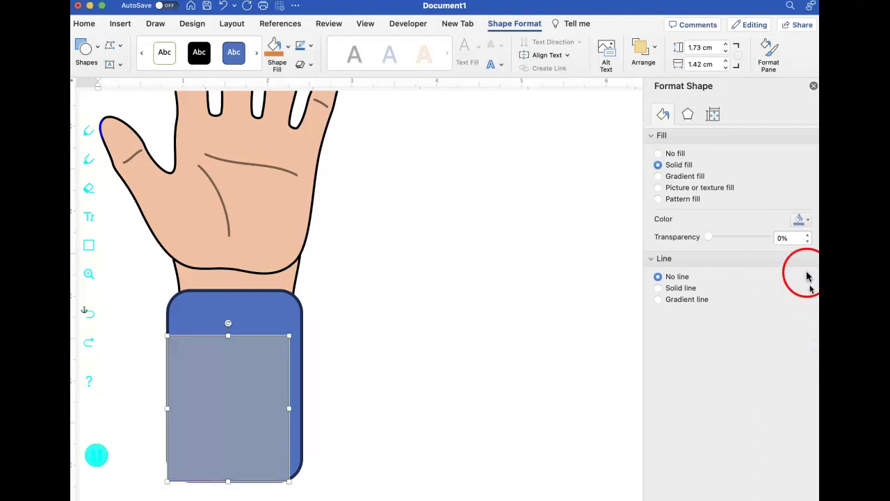
pyautogui.click(807, 221)
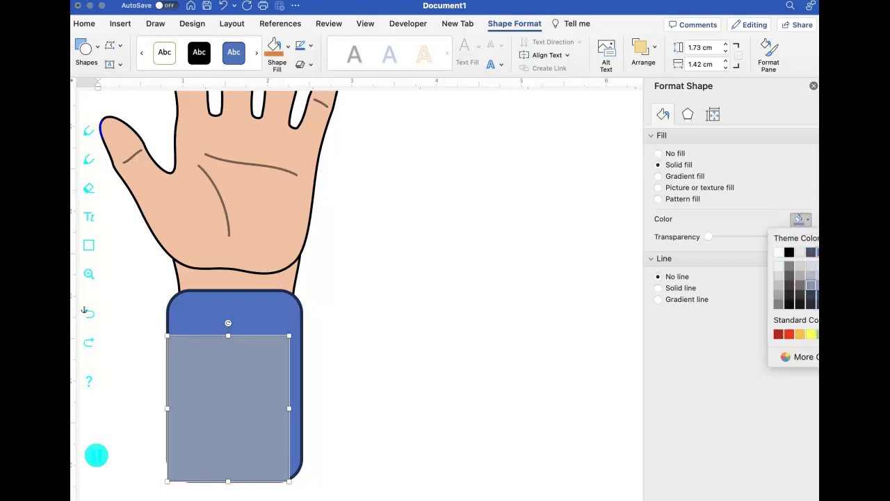
pyautogui.click(818, 285)
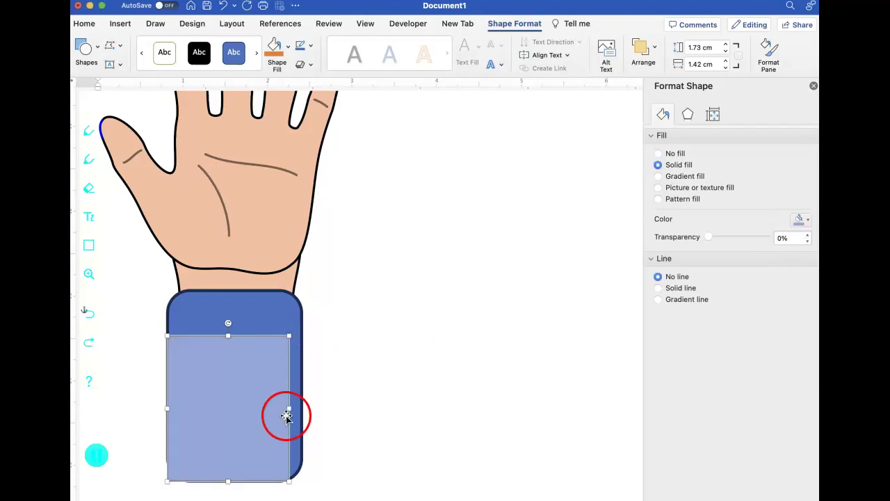
# Remove the rounded sleeve's outline and enlarge the light blue rectangle to the sleeve's full width, leaving a dark cuff above it
pyautogui.click(264, 306)
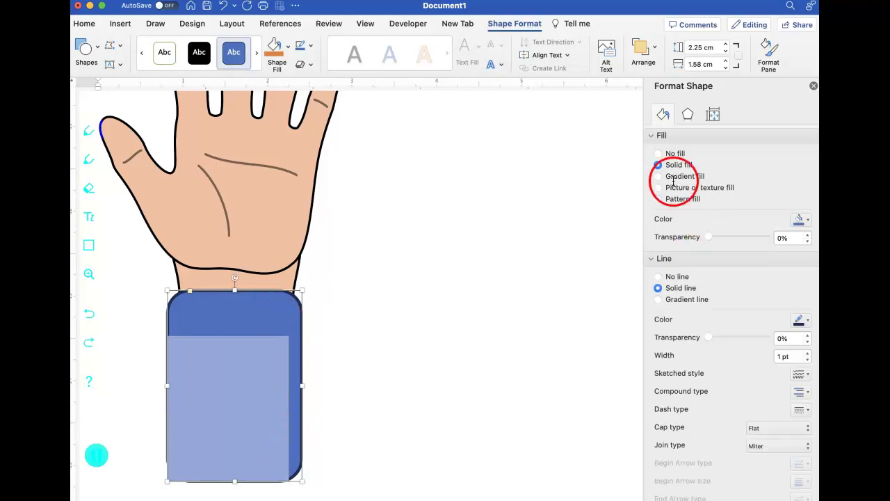
pyautogui.click(660, 277)
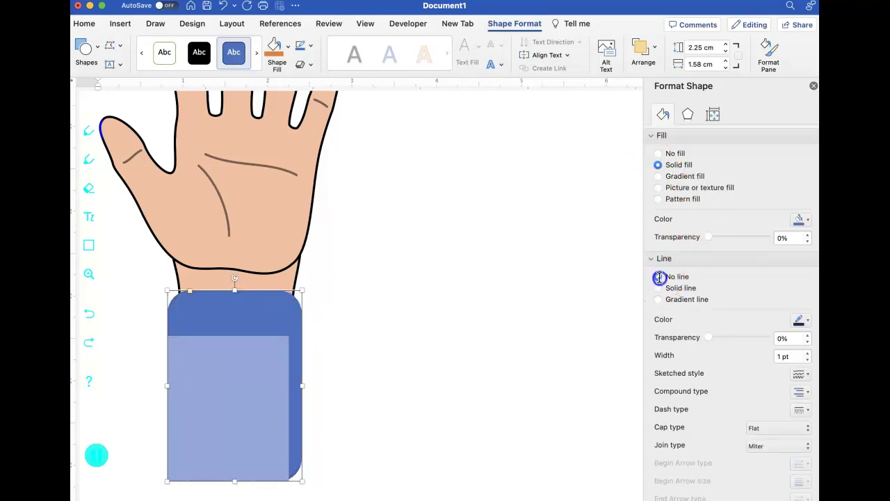
pyautogui.click(261, 376)
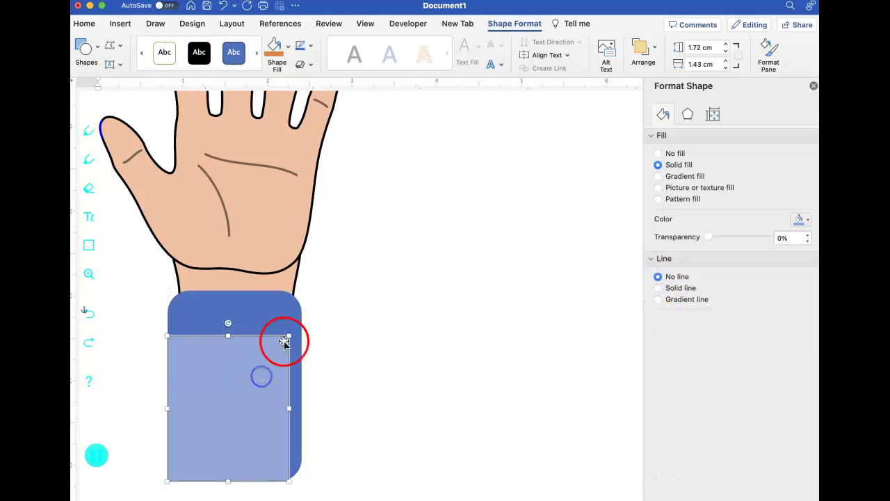
pyautogui.moveTo(288, 338); pyautogui.dragTo(300, 323)
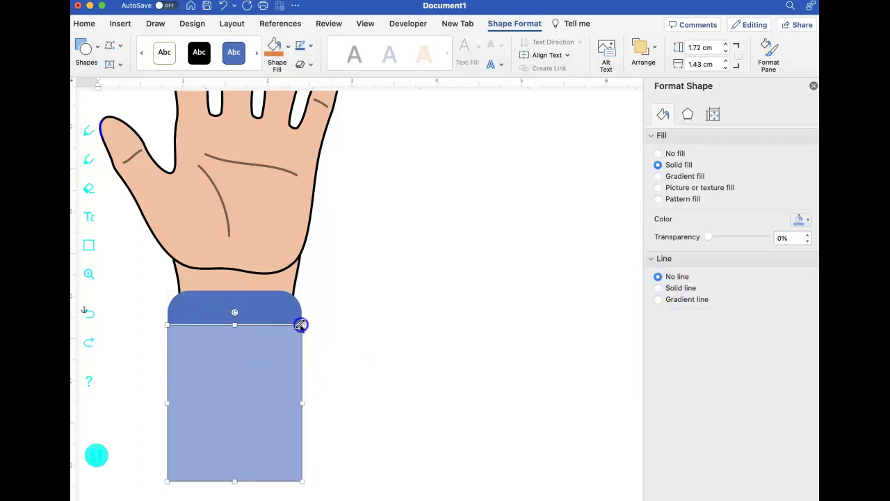
pyautogui.click(354, 350)
pyautogui.click(404, 366)
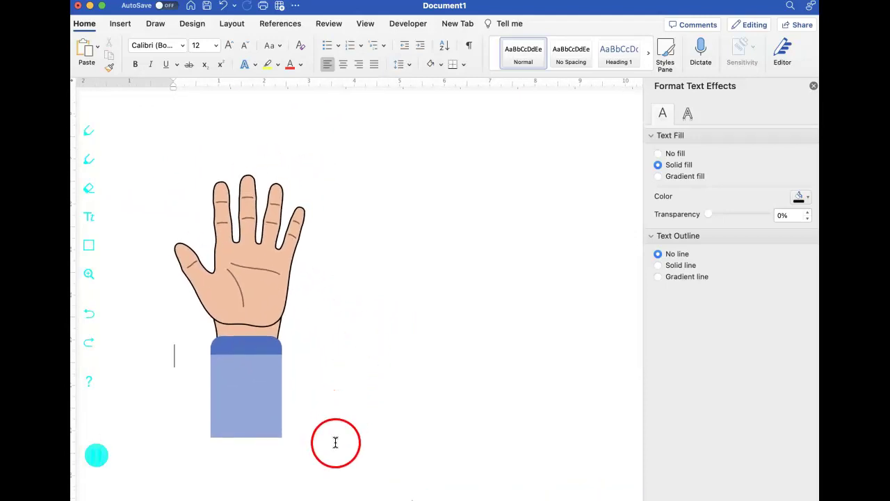
# Capture the screen area around the hand and sleeve and paste it into the document as a single picture
pyautogui.click(276, 473)
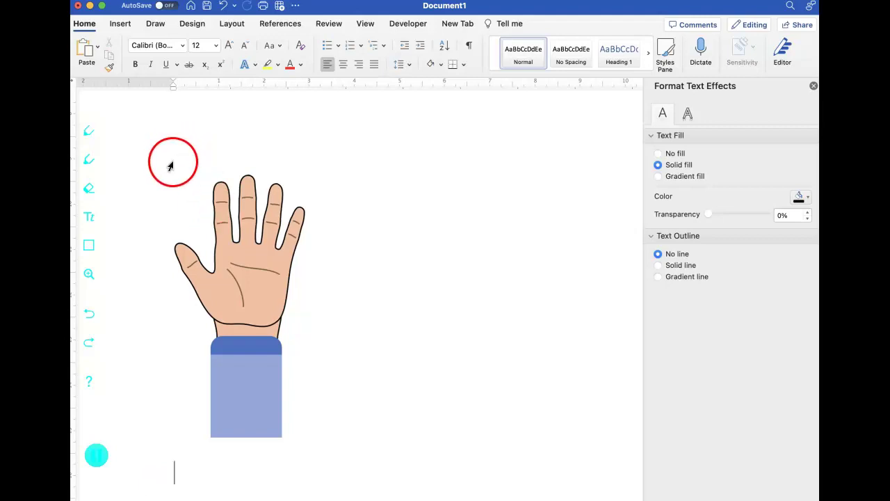
pyautogui.moveTo(171, 166); pyautogui.dragTo(308, 445)
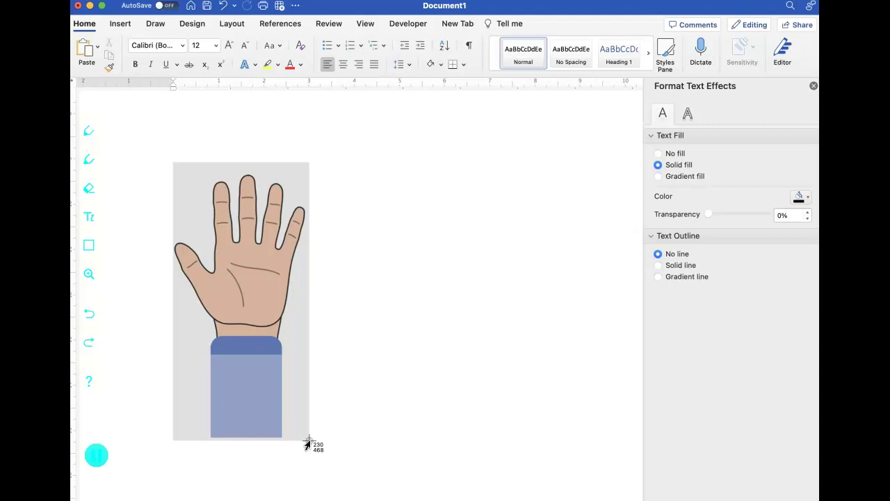
pyautogui.moveTo(309, 444); pyautogui.dragTo(308, 441)
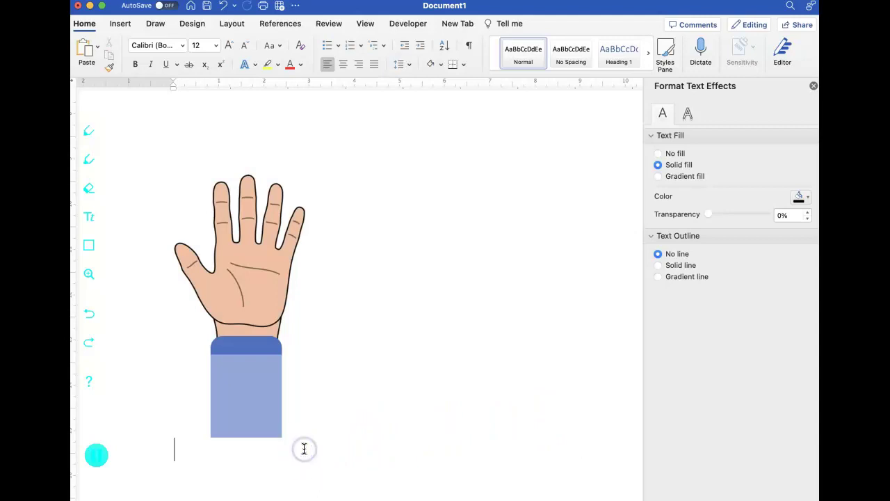
pyautogui.press('super+z')
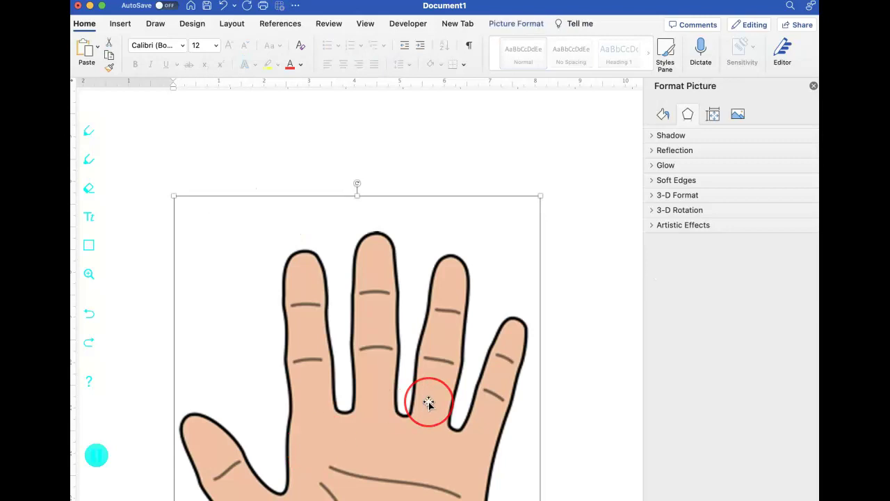
# Shrink the pasted arm picture proportionally to about 2.3 cm wide
pyautogui.scroll(-10, 427, 401)
pyautogui.scroll(-5, 433, 382)
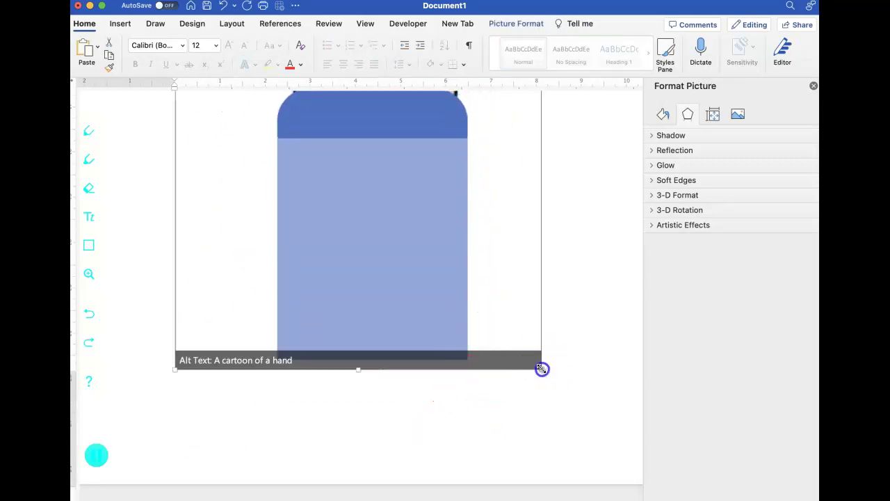
pyautogui.moveTo(542, 368); pyautogui.dragTo(347, 108)
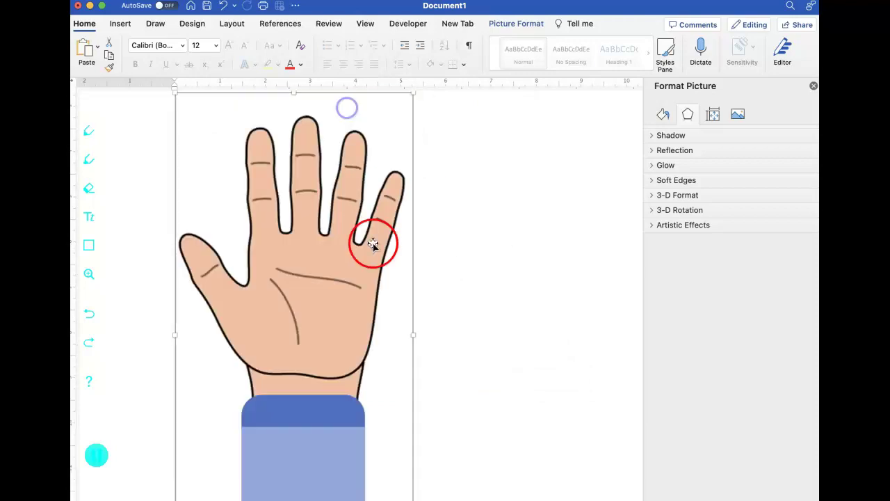
pyautogui.scroll(-3, 404, 383)
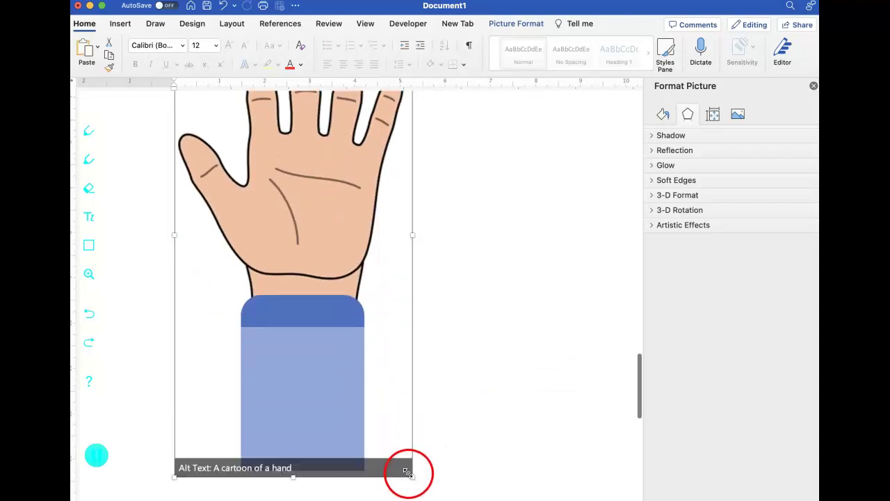
pyautogui.moveTo(412, 477); pyautogui.dragTo(455, 428)
# Move the small arm picture as a floating object beside the original arm, above the credit line, and deselect it
pyautogui.click(358, 360)
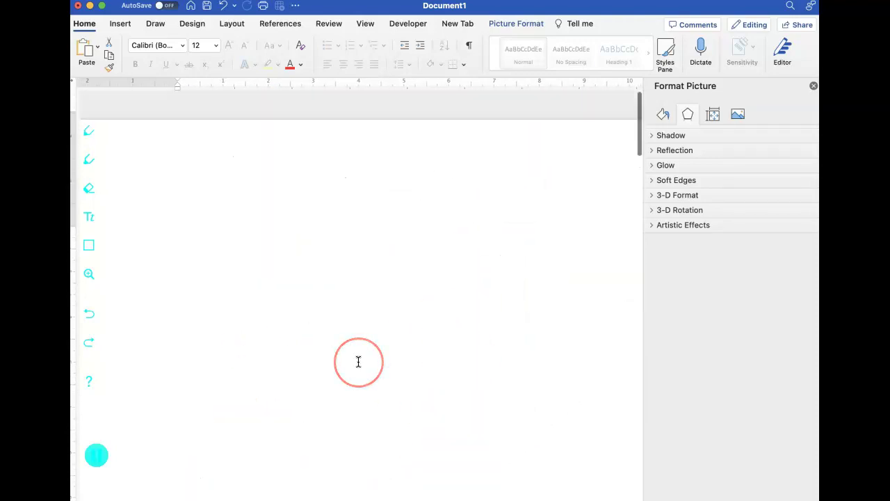
pyautogui.scroll(-3, 358, 361)
pyautogui.scroll(-3, 358, 362)
pyautogui.scroll(4, 405, 290)
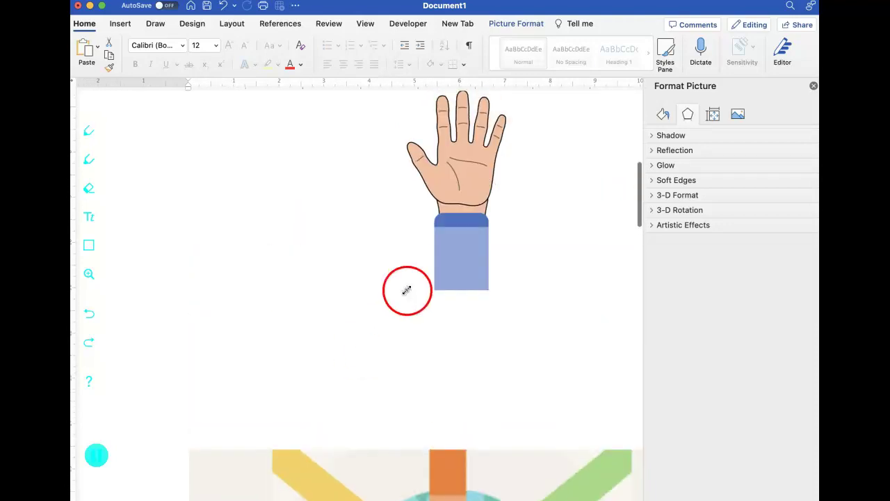
pyautogui.moveTo(453, 249); pyautogui.dragTo(486, 349)
pyautogui.scroll(5, 456, 364)
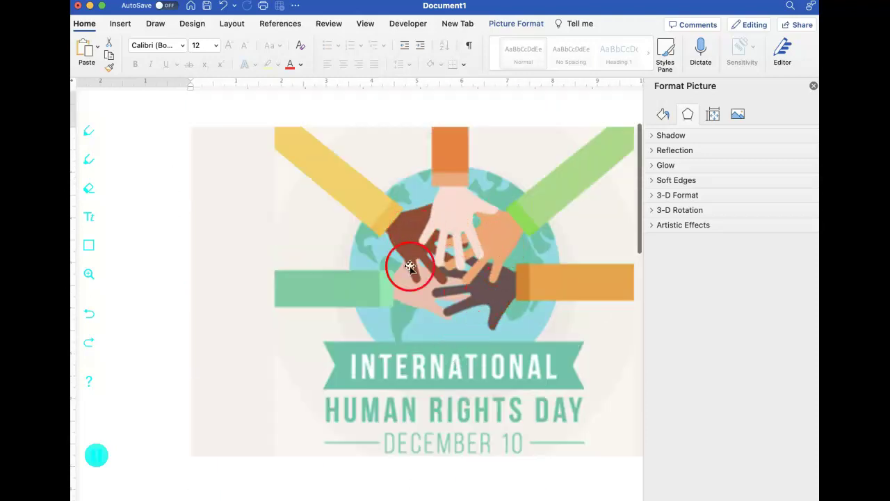
pyautogui.scroll(-5, 411, 320)
pyautogui.scroll(3, 411, 320)
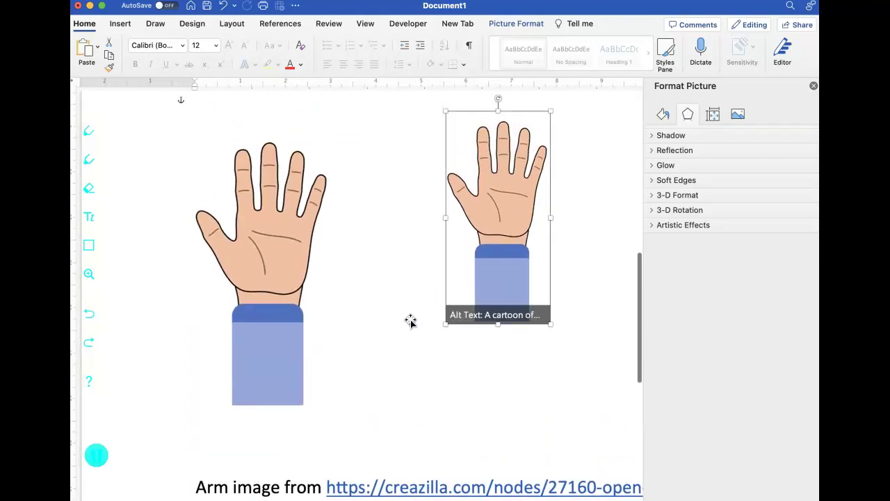
pyautogui.click(363, 368)
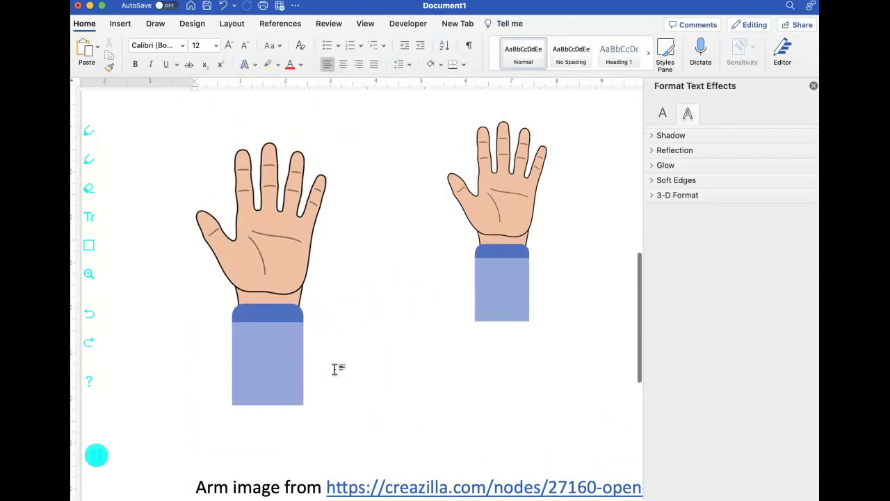
# Recolor the original hand picture with the dark orange variation to give it a brown skin tone
pyautogui.click(275, 237)
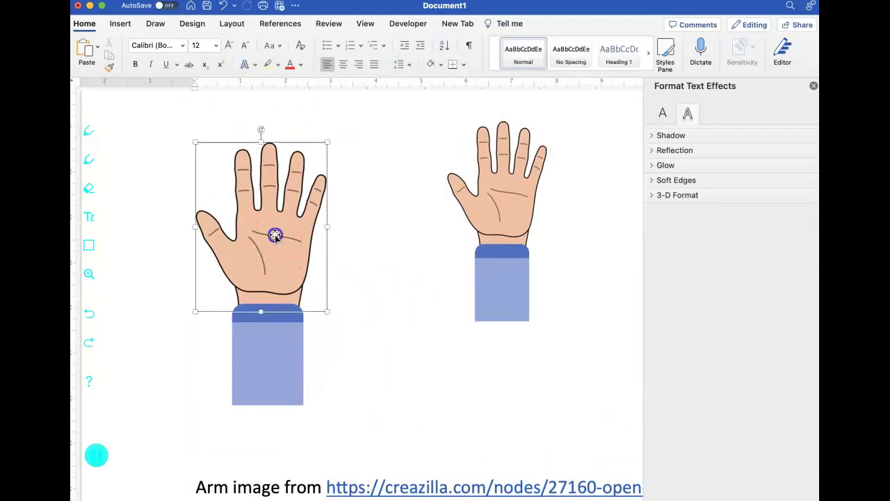
pyautogui.click(285, 245)
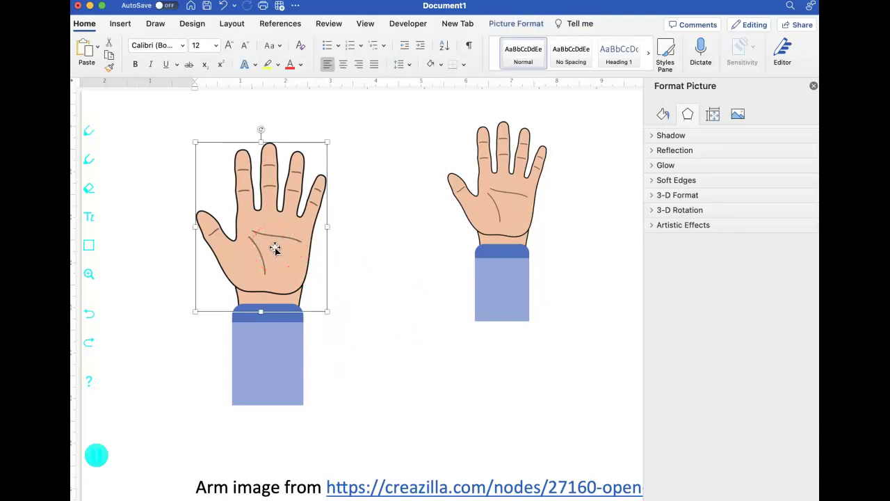
pyautogui.doubleClick(276, 249)
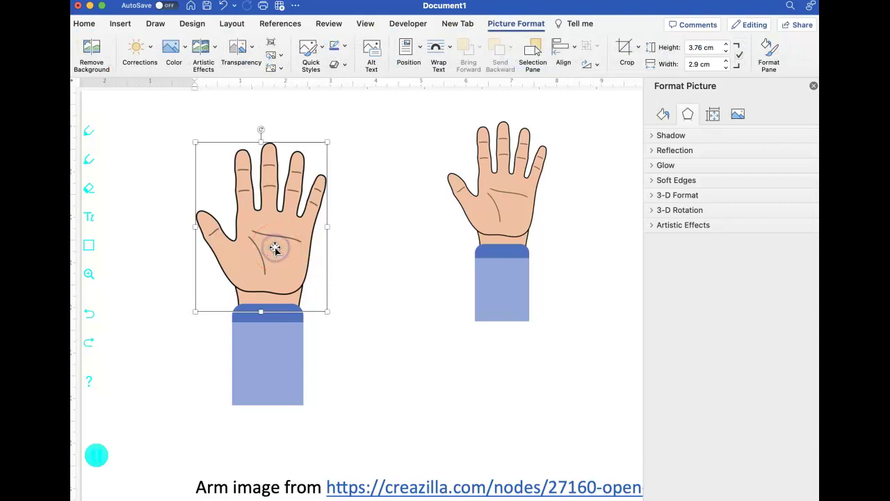
pyautogui.click(184, 50)
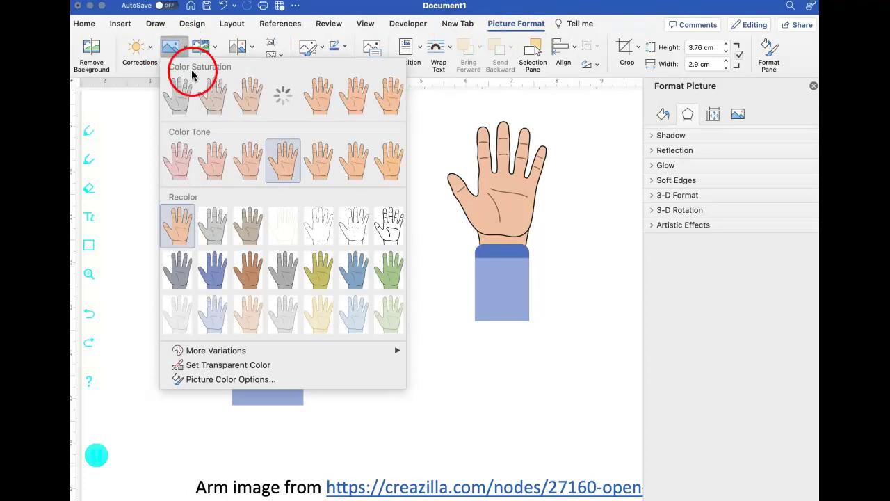
pyautogui.click(247, 264)
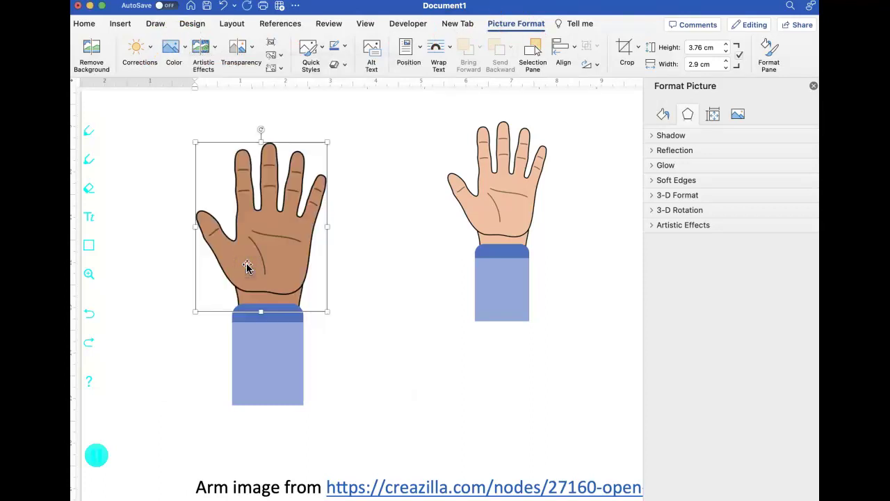
# Fill the original arm's sleeve rectangle with dark green and its rounded cuff with light green, and deselect
pyautogui.click(284, 367)
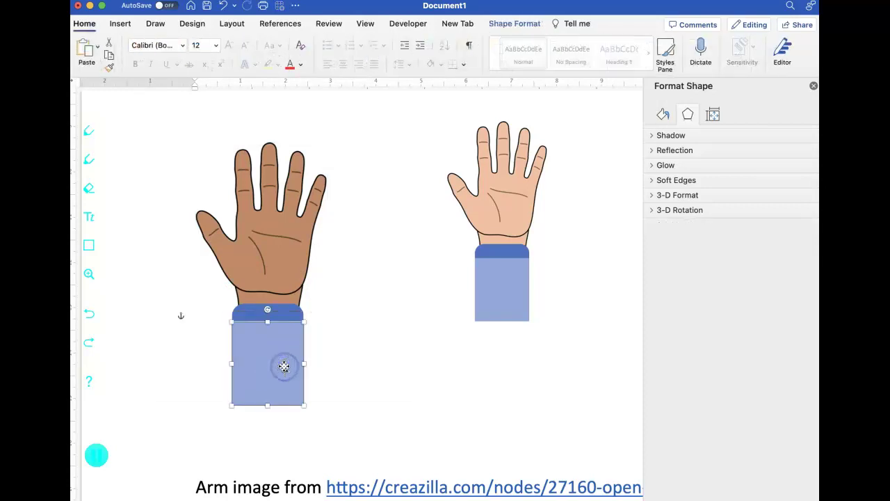
pyautogui.click(284, 367)
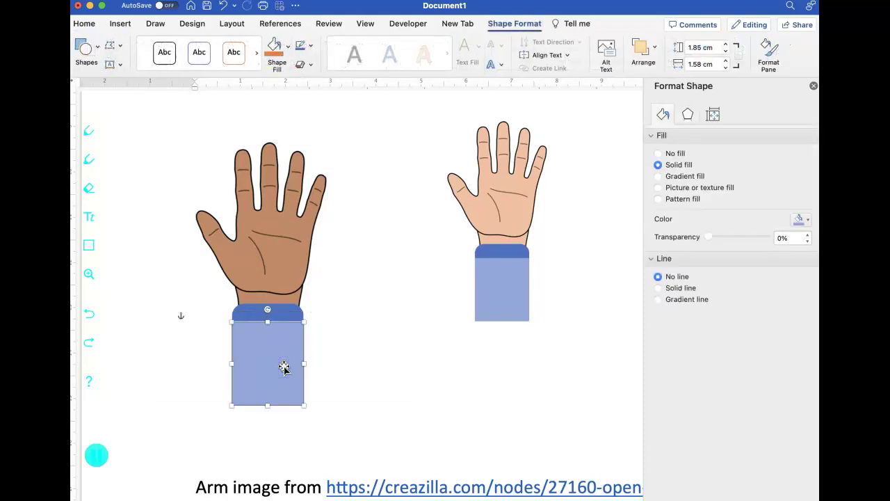
pyautogui.click(288, 48)
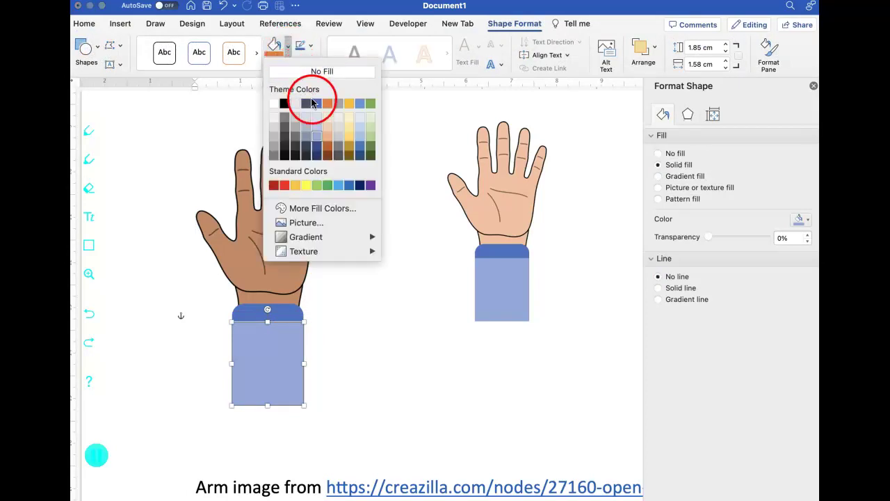
pyautogui.click(370, 139)
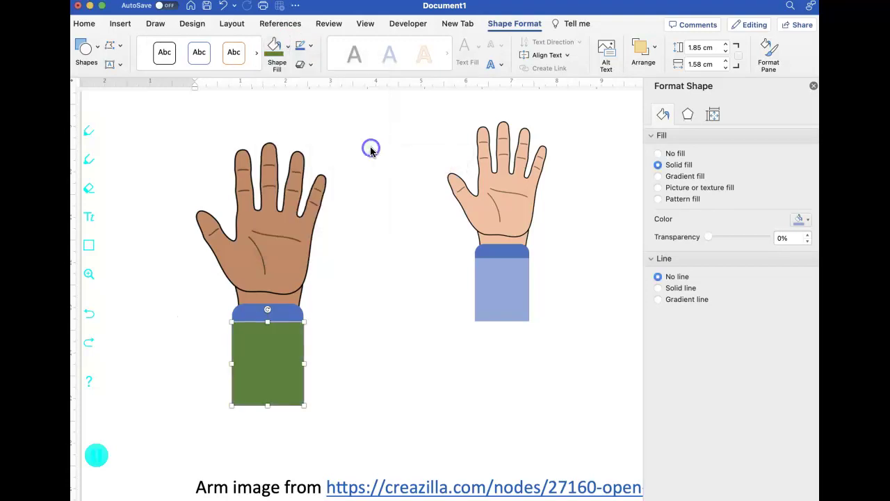
pyautogui.moveTo(284, 322); pyautogui.dragTo(284, 304)
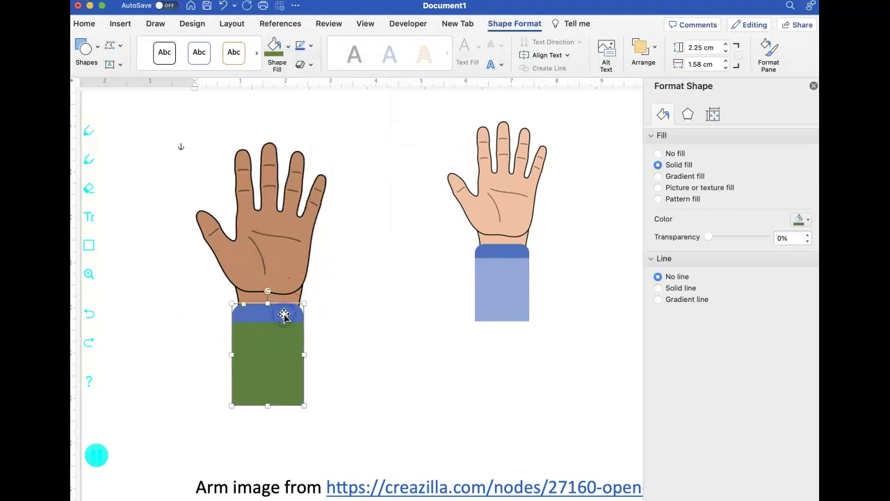
pyautogui.click(288, 46)
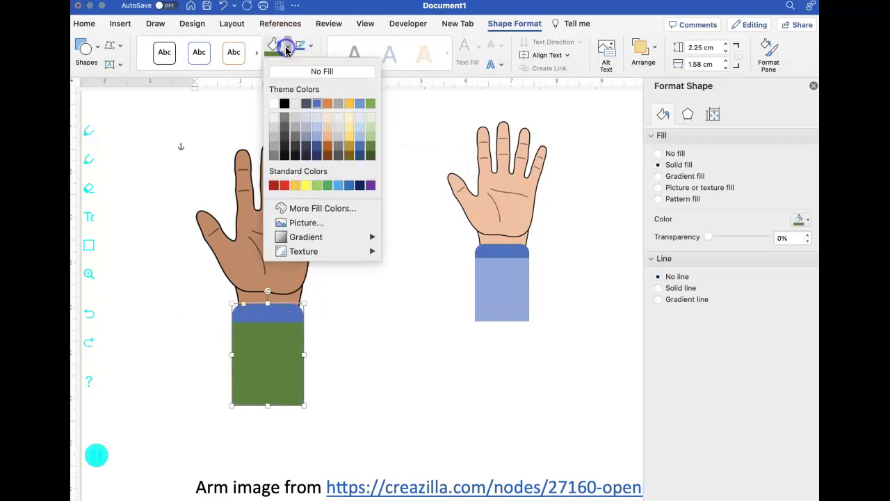
pyautogui.click(370, 132)
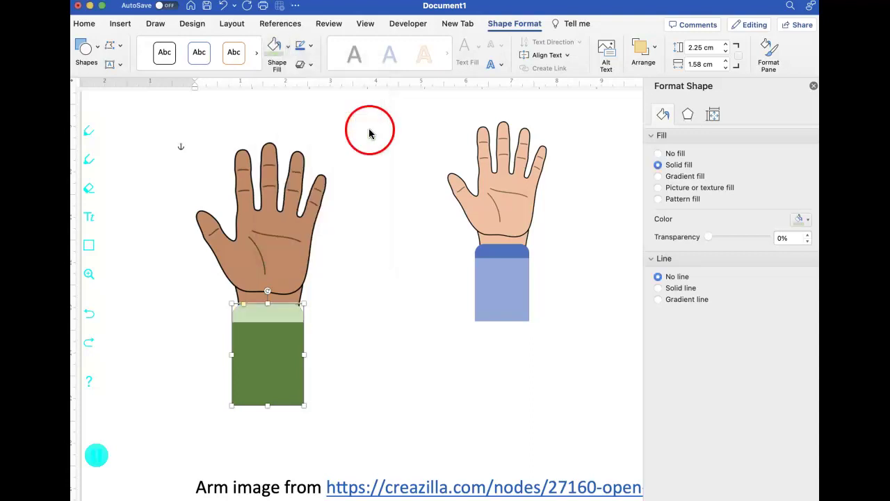
pyautogui.click(356, 364)
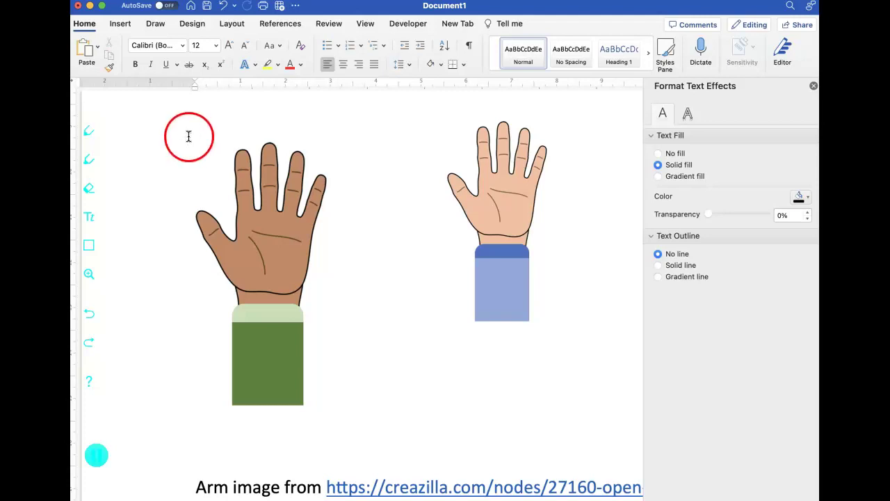
# Capture the screen area around the brown hand and green sleeve and paste it below the credit line as one picture
pyautogui.moveTo(188, 136); pyautogui.dragTo(332, 409)
pyautogui.scroll(-8, 332, 412)
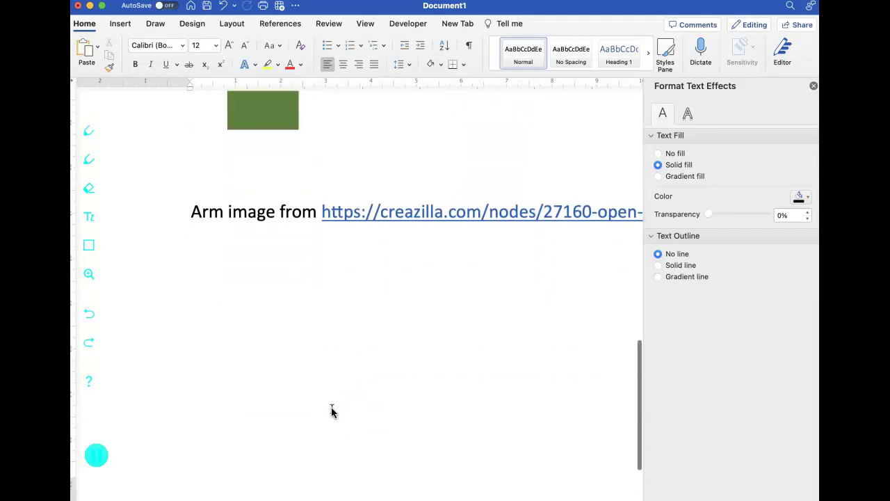
pyautogui.click(306, 326)
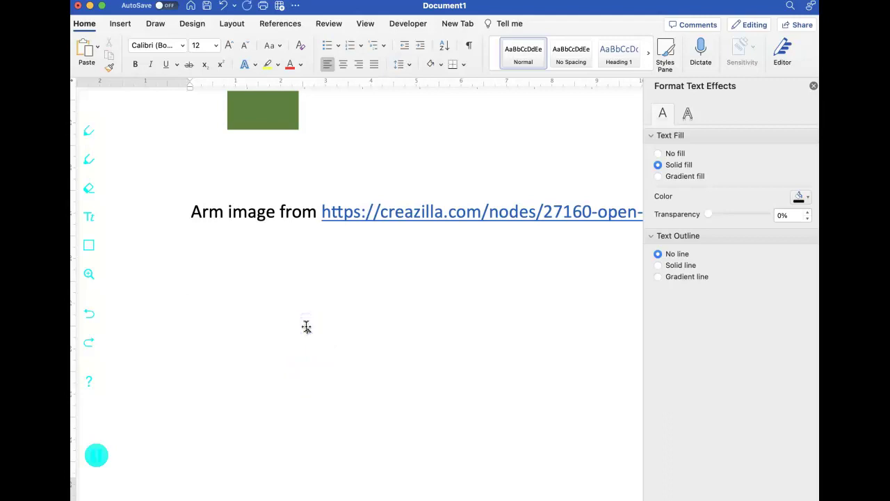
pyautogui.press('super+v')
# Shrink the pasted green-sleeved arm picture proportionally to about 3.5 cm wide
pyautogui.click(384, 347)
pyautogui.scroll(-10, 423, 373)
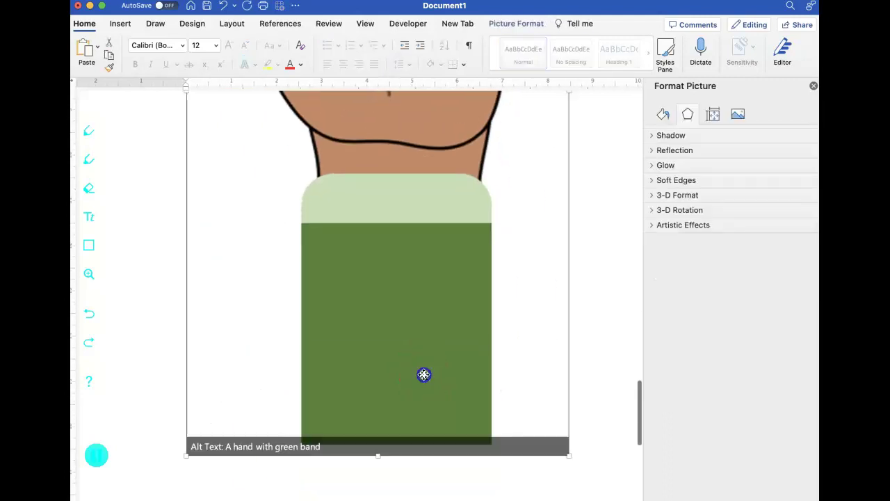
pyautogui.click(569, 453)
pyautogui.moveTo(566, 450); pyautogui.dragTo(257, 92)
pyautogui.click(282, 301)
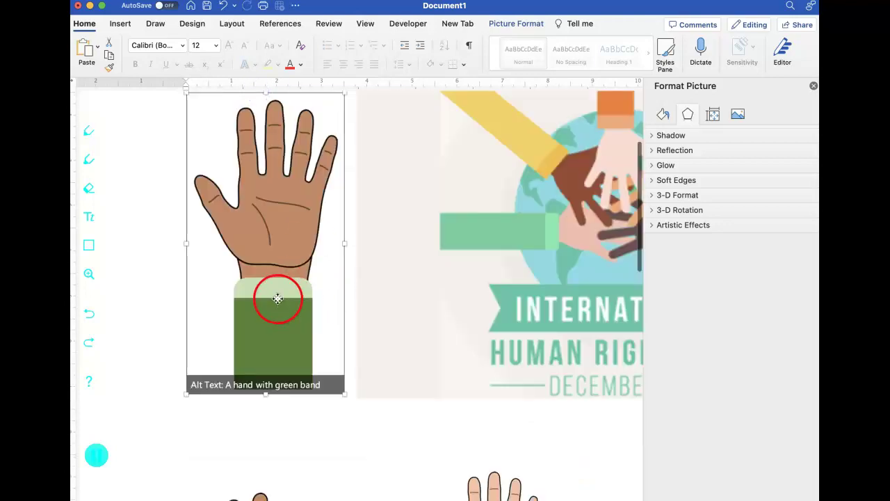
# Reduce the green-sleeved arm picture to about 2.7 cm wide and move it beside the small blue-sleeved arm
pyautogui.moveTo(308, 302); pyautogui.dragTo(533, 413)
pyautogui.scroll(-4, 532, 412)
pyautogui.click(547, 178)
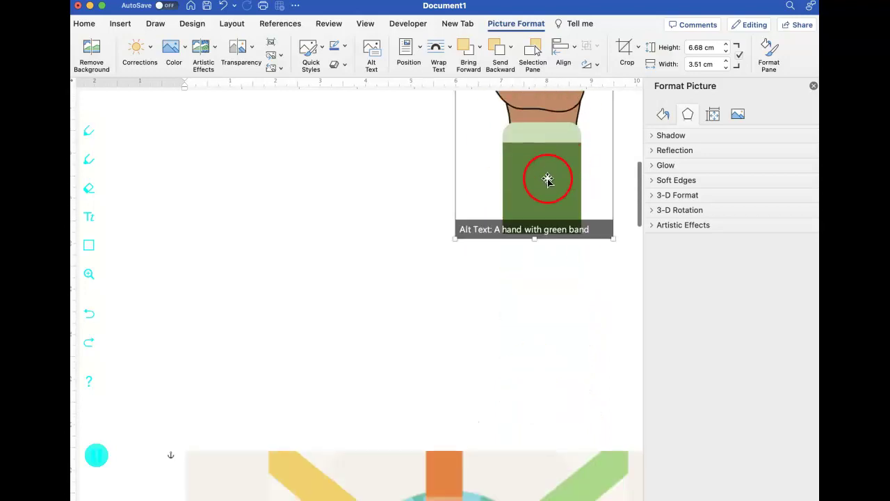
pyautogui.moveTo(455, 239); pyautogui.dragTo(502, 177)
pyautogui.moveTo(533, 144); pyautogui.dragTo(583, 392)
pyautogui.scroll(-5, 581, 393)
# Arrange the small blue-sleeved and green-sleeved arm pictures side by side, with the green one fully on the page
pyautogui.moveTo(494, 258); pyautogui.dragTo(455, 267)
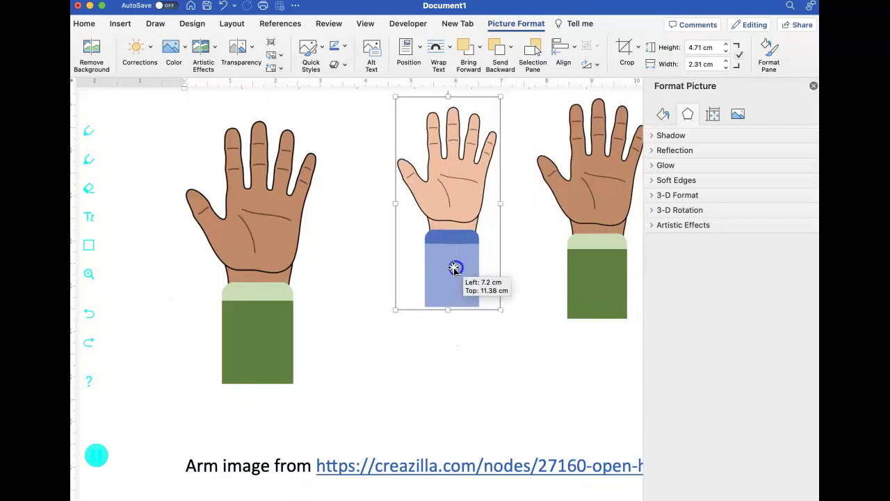
pyautogui.click(570, 266)
pyautogui.moveTo(570, 265); pyautogui.dragTo(560, 270)
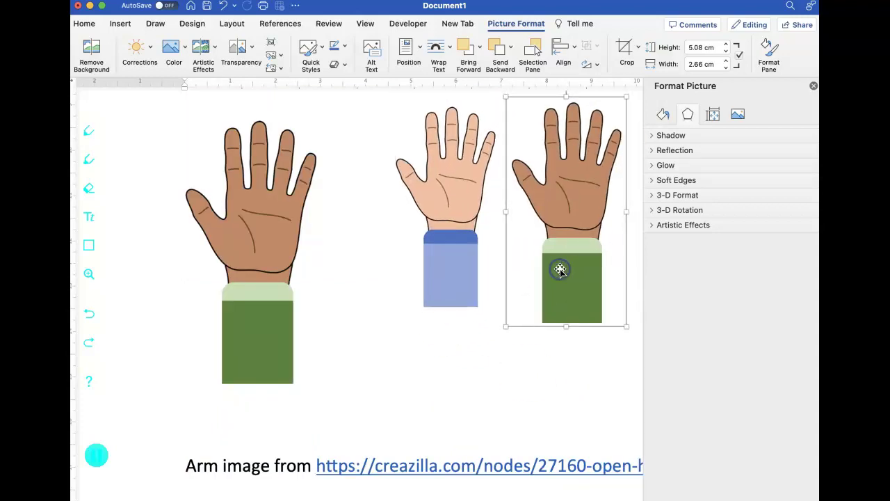
pyautogui.moveTo(546, 201)
pyautogui.mouseDown()
pyautogui.moveTo(483, 203)
pyautogui.moveTo(555, 205)
pyautogui.moveTo(542, 205)
pyautogui.mouseUp()
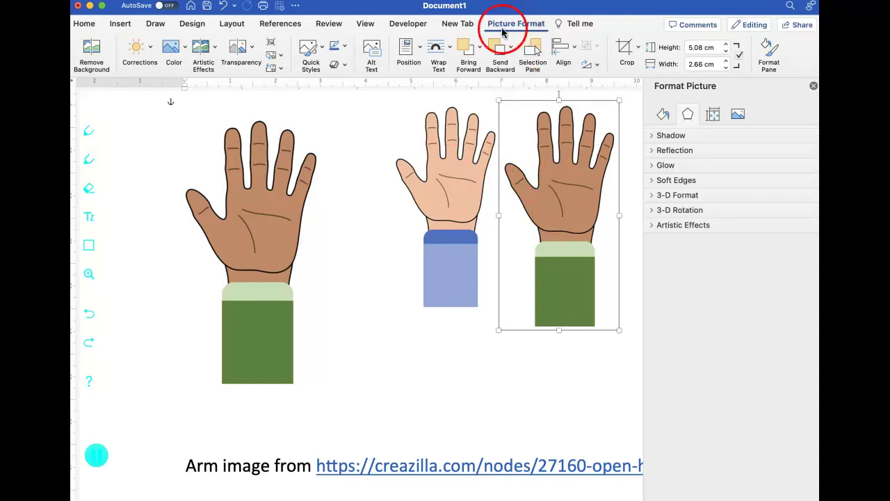
# Remove the small green-sleeved arm's background, keeping its fingertips, thumb and lower sleeve, and shift it slightly away from the blue-sleeved arm
pyautogui.click(94, 50)
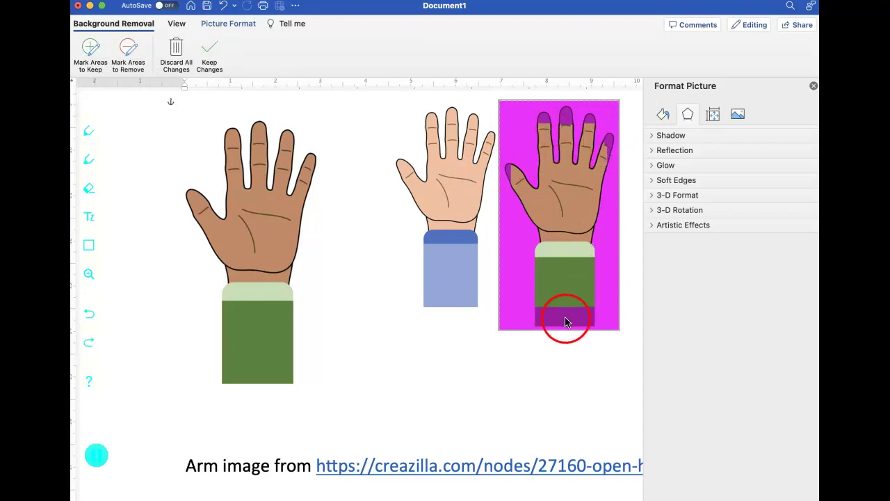
pyautogui.click(89, 47)
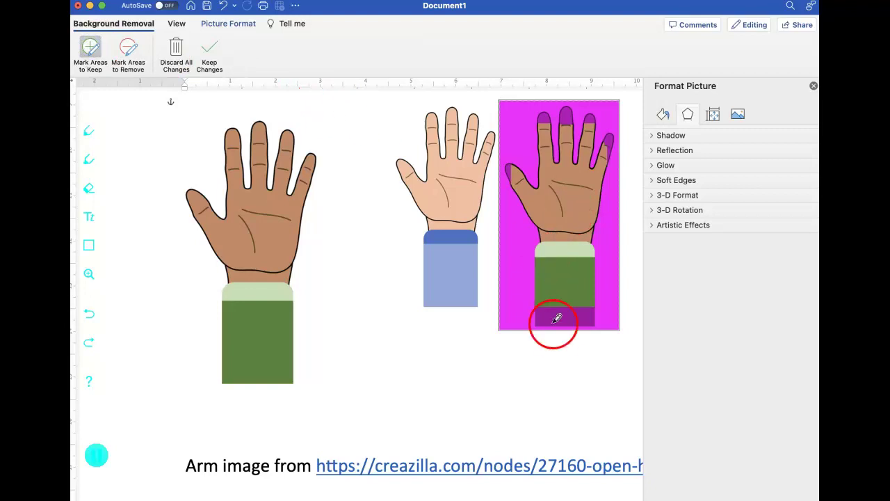
pyautogui.moveTo(549, 311); pyautogui.dragTo(590, 311)
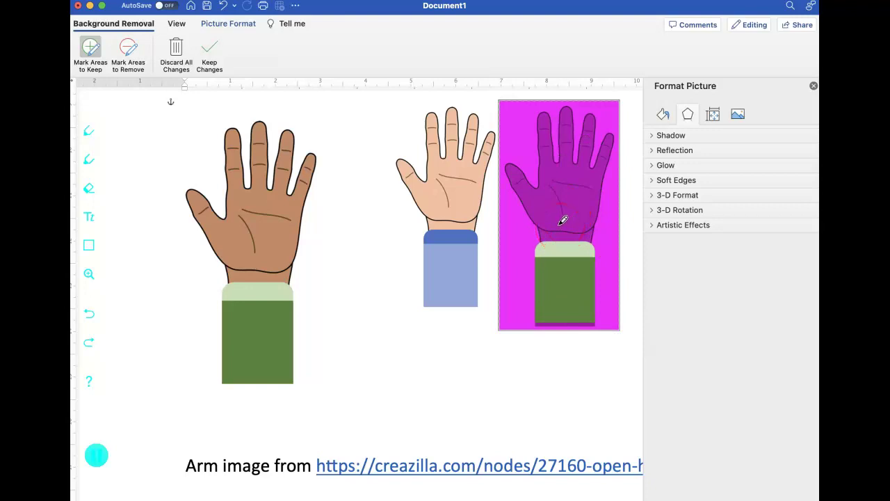
pyautogui.moveTo(555, 213)
pyautogui.mouseDown()
pyautogui.moveTo(510, 171)
pyautogui.moveTo(546, 189)
pyautogui.moveTo(545, 119)
pyautogui.moveTo(568, 118)
pyautogui.mouseUp()
pyautogui.click(579, 113)
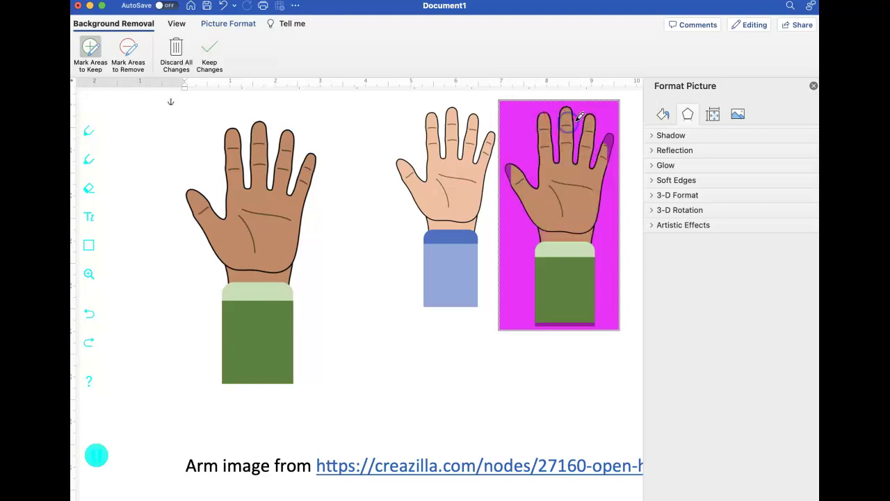
pyautogui.moveTo(611, 137); pyautogui.dragTo(613, 143)
pyautogui.moveTo(520, 176); pyautogui.dragTo(512, 161)
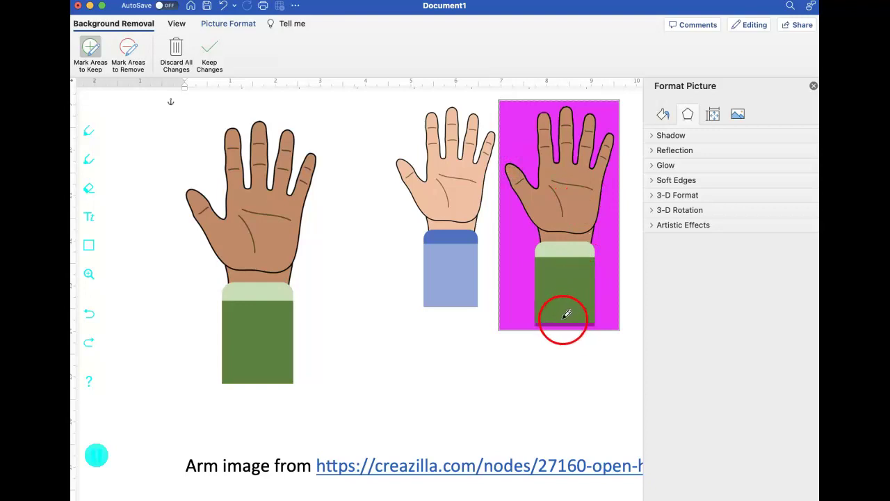
pyautogui.click(365, 295)
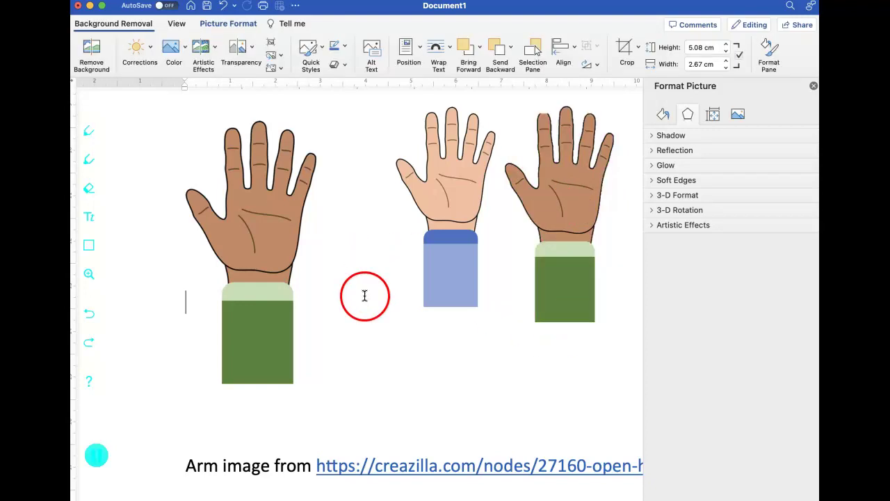
pyautogui.click(570, 288)
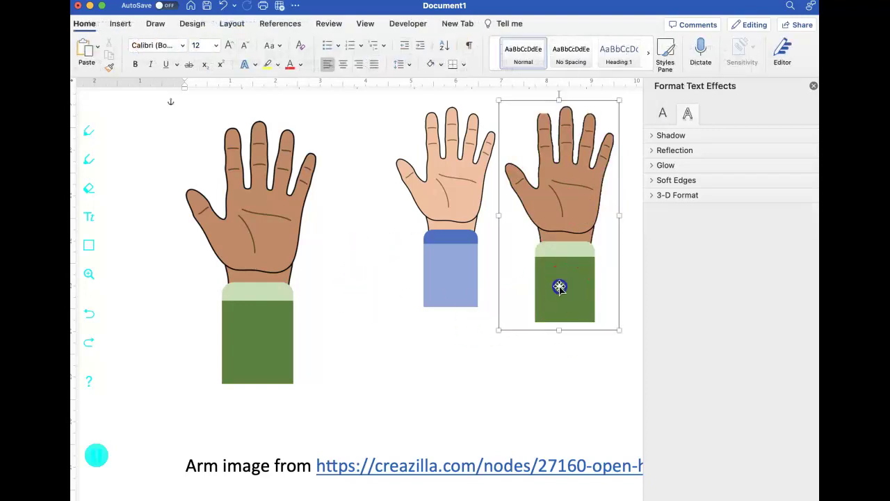
pyautogui.moveTo(560, 287); pyautogui.dragTo(581, 290)
# Remove the background of the small blue-sleeved arm, marking its fingertips and lower sleeve as areas to keep
pyautogui.click(446, 197)
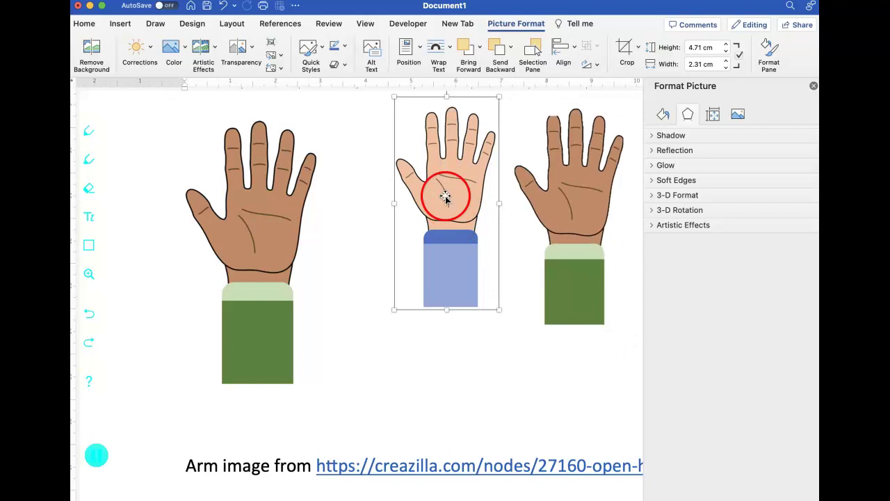
pyautogui.click(91, 48)
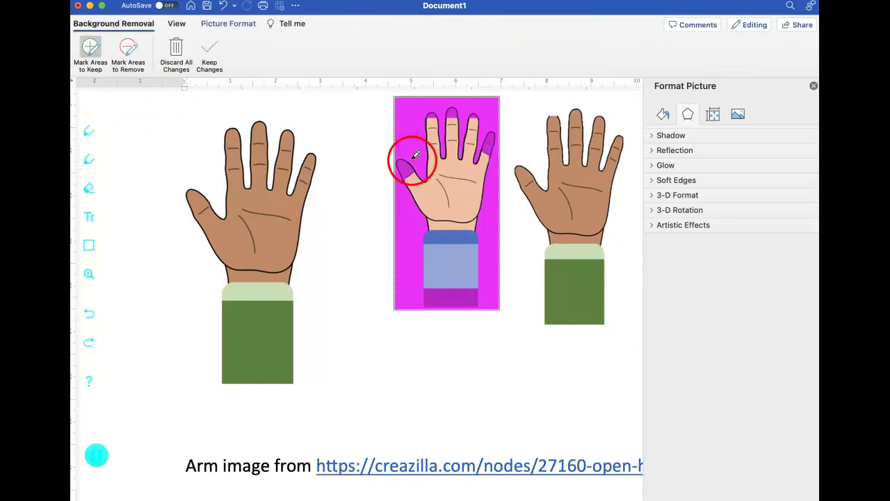
pyautogui.click(487, 137)
pyautogui.click(464, 295)
pyautogui.click(354, 212)
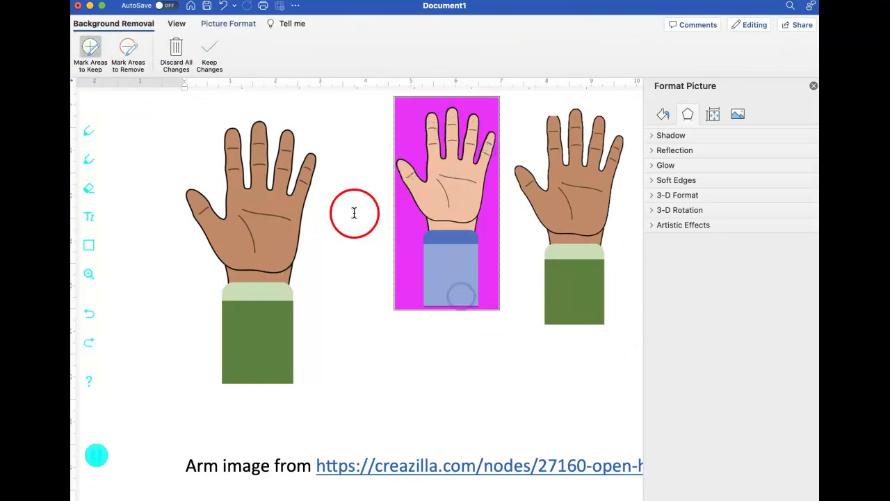
pyautogui.moveTo(459, 198)
pyautogui.mouseDown()
pyautogui.moveTo(512, 200)
pyautogui.moveTo(457, 200)
pyautogui.mouseUp()
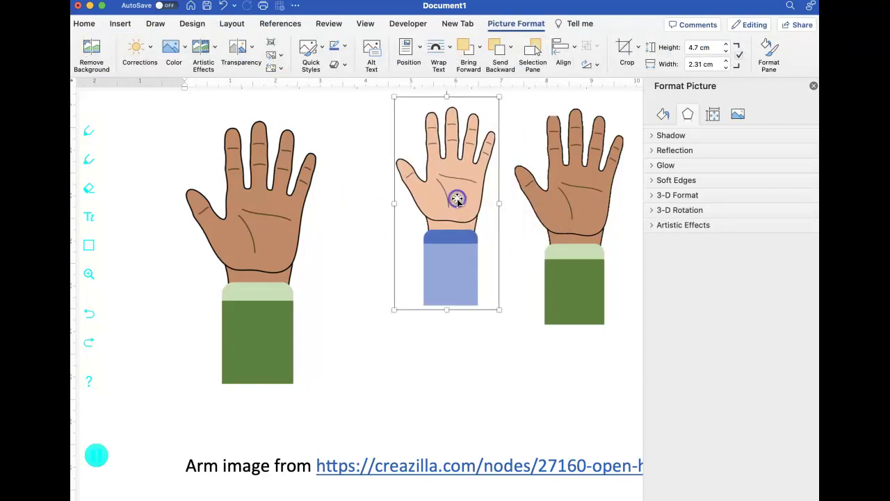
# Shrink the small green-sleeved arm picture proportionally to about the size of the blue-sleeved arm
pyautogui.click(561, 237)
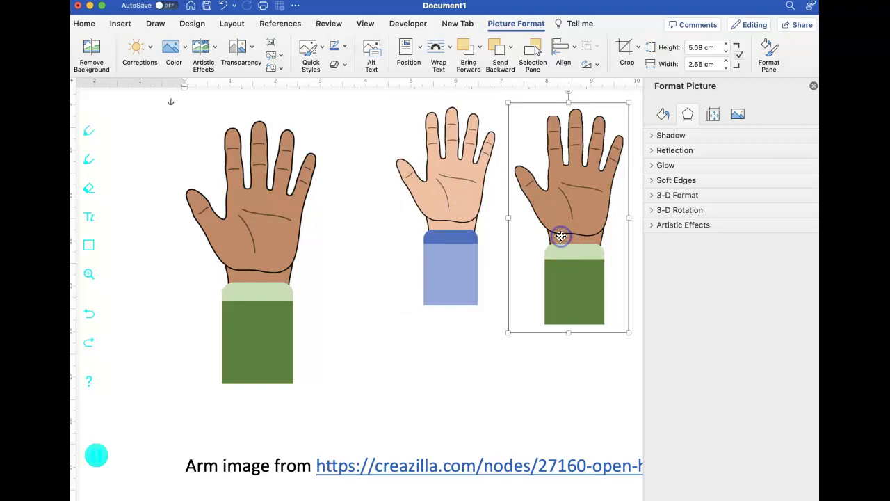
pyautogui.moveTo(510, 332); pyautogui.dragTo(519, 312)
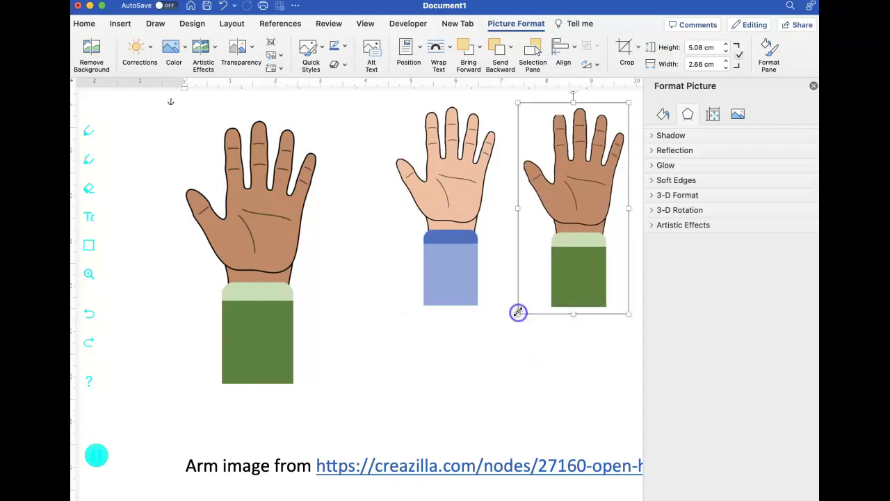
pyautogui.click(260, 329)
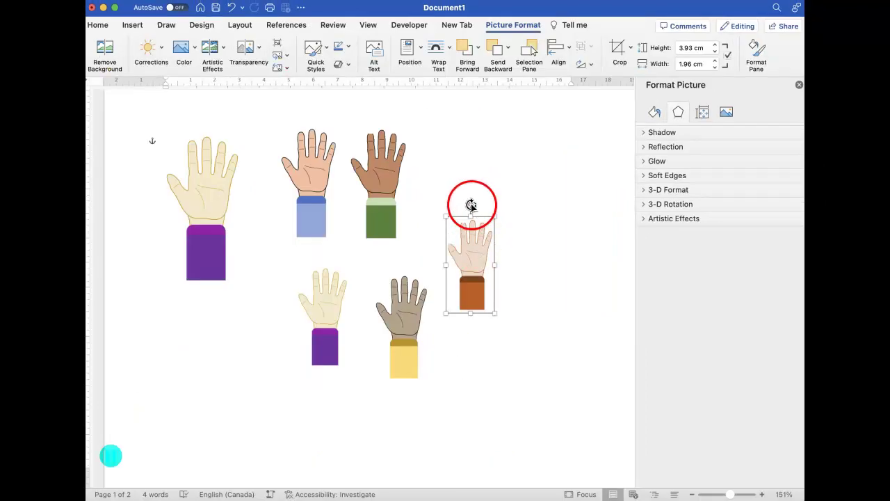
# Rotate the small orange-sleeved arm to 270° and flip it so its thumb points up, placing it farther right on the page
pyautogui.moveTo(473, 204)
pyautogui.mouseDown()
pyautogui.moveTo(452, 211)
pyautogui.moveTo(471, 197)
pyautogui.mouseUp()
pyautogui.click(465, 252)
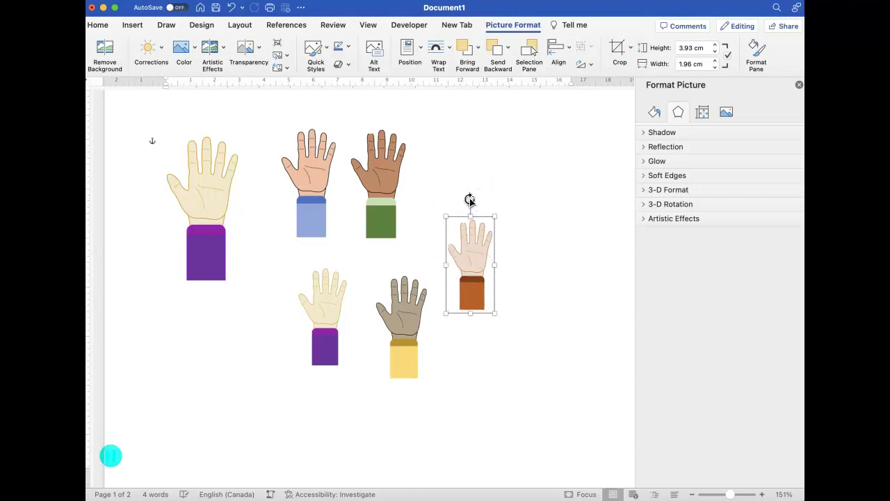
pyautogui.click(471, 219)
pyautogui.click(403, 317)
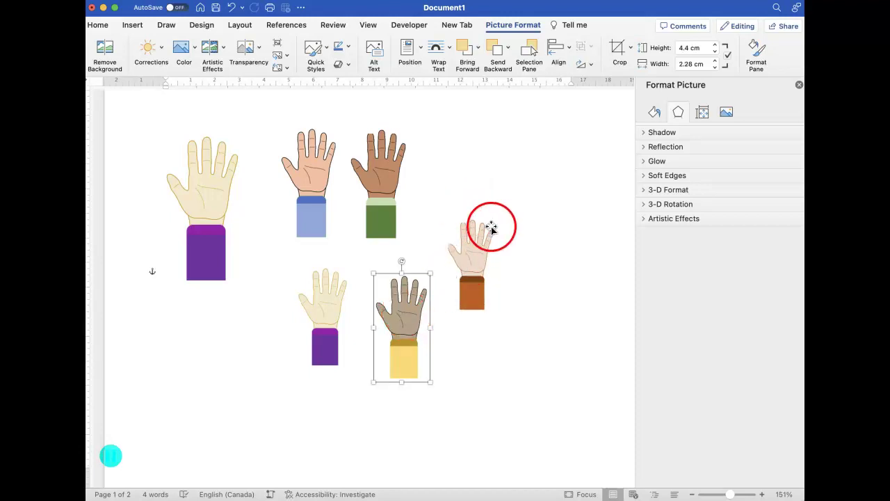
pyautogui.click(472, 251)
pyautogui.moveTo(470, 205); pyautogui.dragTo(423, 265)
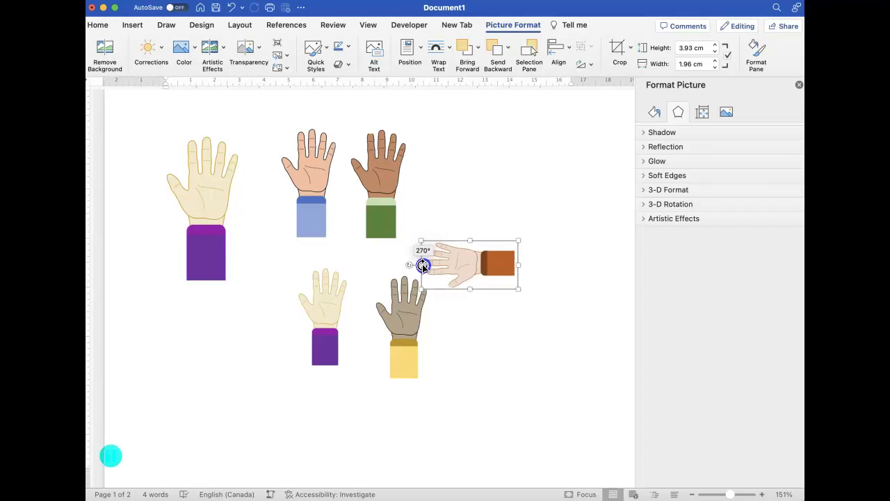
pyautogui.moveTo(454, 280); pyautogui.dragTo(473, 294)
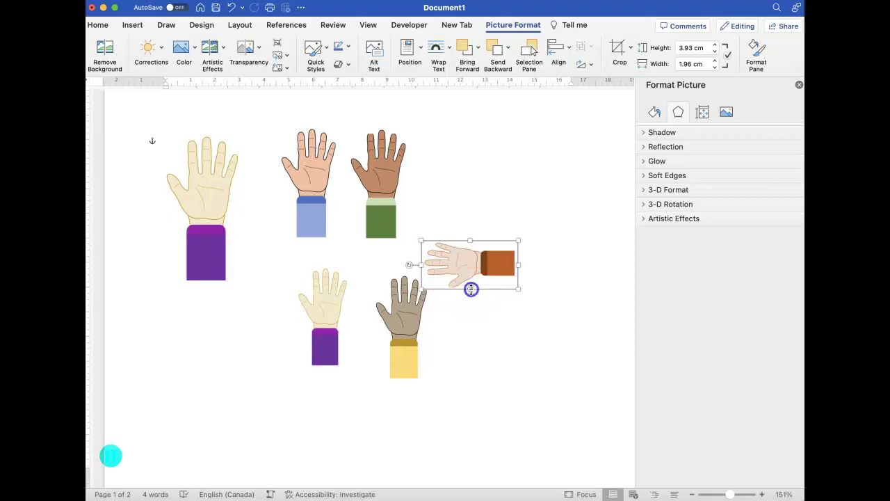
pyautogui.moveTo(471, 290); pyautogui.dragTo(514, 249)
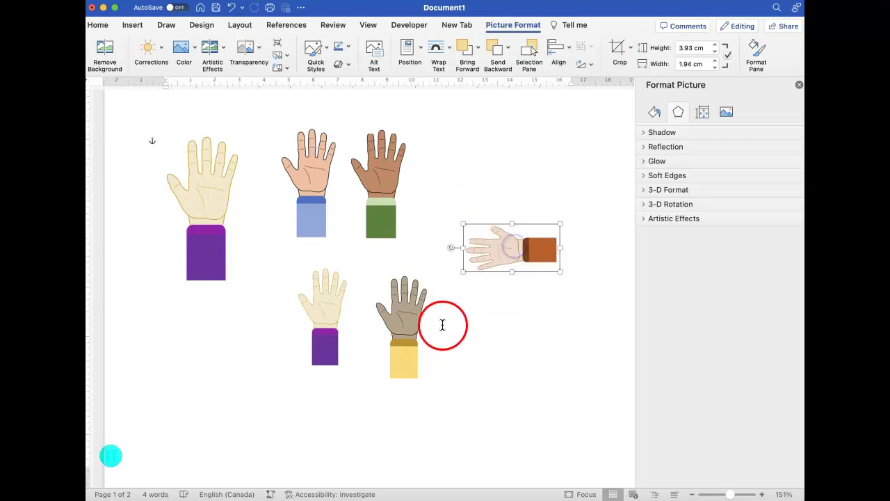
# Rotate the green-sleeved arm diagonally downward and the blue-sleeved arm to point right, placing both hands against the orange-sleeved arm's fingers
pyautogui.click(383, 193)
pyautogui.moveTo(376, 114); pyautogui.dragTo(475, 253)
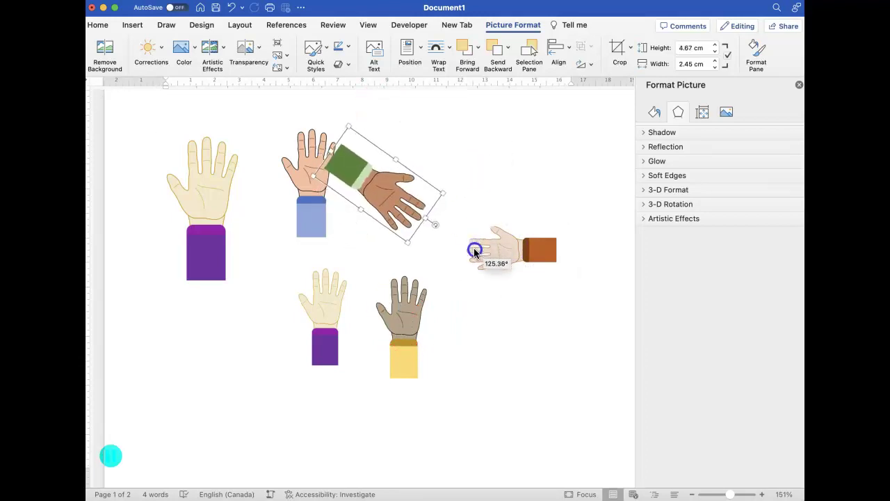
pyautogui.moveTo(408, 215); pyautogui.dragTo(478, 250)
pyautogui.click(311, 174)
pyautogui.moveTo(308, 111); pyautogui.dragTo(383, 182)
pyautogui.moveTo(327, 184); pyautogui.dragTo(449, 243)
# Turn the small purple-sleeved arm to 180° and the yellow-sleeved arm diagonally inward, placing both above the other joined hands
pyautogui.click(324, 316)
pyautogui.moveTo(322, 263); pyautogui.dragTo(321, 405)
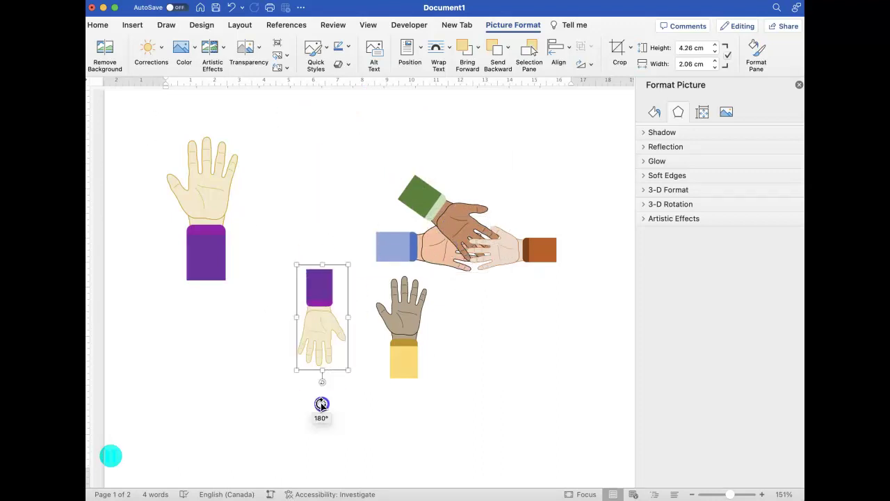
pyautogui.moveTo(319, 337); pyautogui.dragTo(469, 226)
pyautogui.moveTo(402, 292); pyautogui.dragTo(521, 202)
pyautogui.click(473, 181)
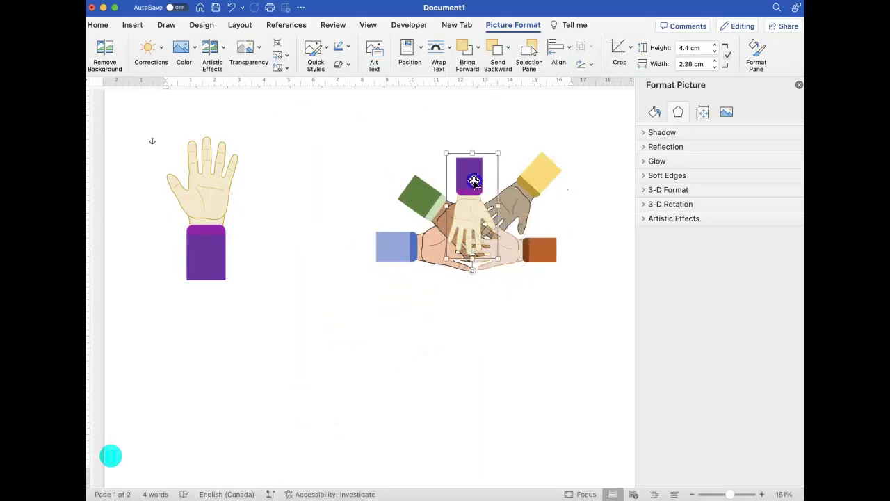
# Spread the purple-, green-, blue- and orange-sleeved arms outward into a fan with their fingertips meeting around the centre
pyautogui.moveTo(473, 181); pyautogui.dragTo(474, 153)
pyautogui.moveTo(426, 194); pyautogui.dragTo(407, 171)
pyautogui.moveTo(416, 252); pyautogui.dragTo(393, 249)
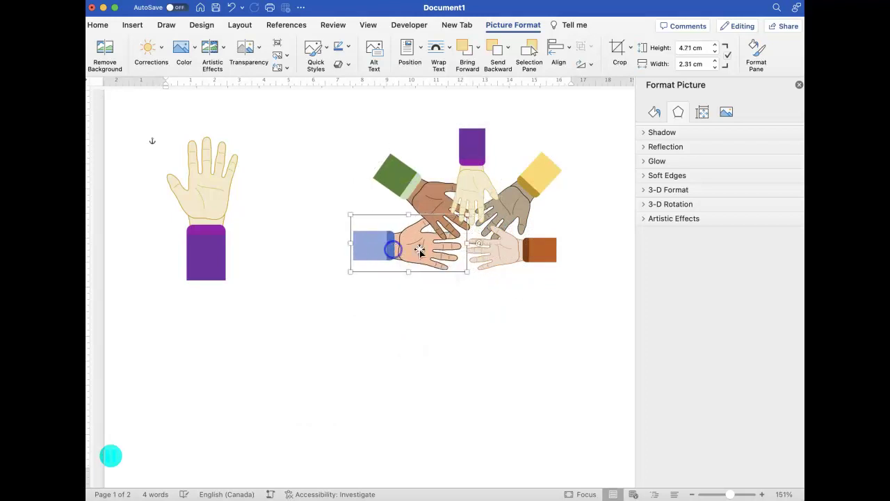
pyautogui.moveTo(528, 253)
pyautogui.mouseDown()
pyautogui.moveTo(549, 253)
pyautogui.moveTo(541, 245)
pyautogui.mouseUp()
pyautogui.scroll(7, 372, 293)
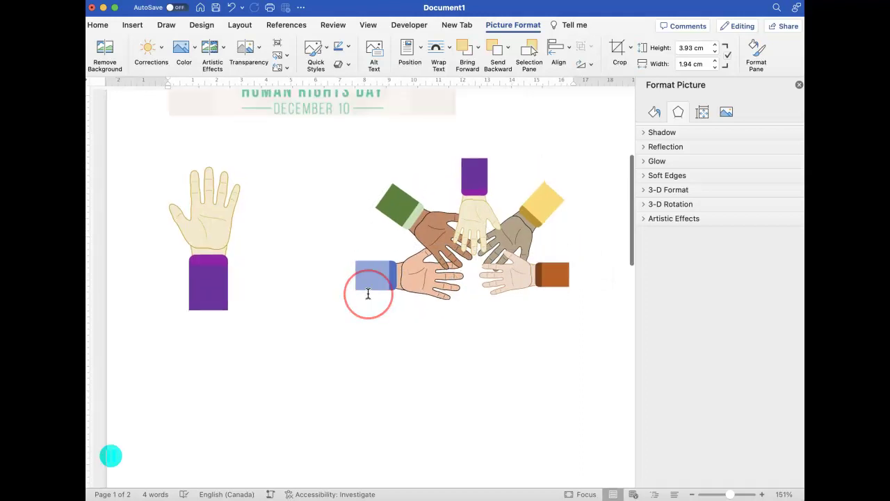
pyautogui.scroll(-4, 368, 293)
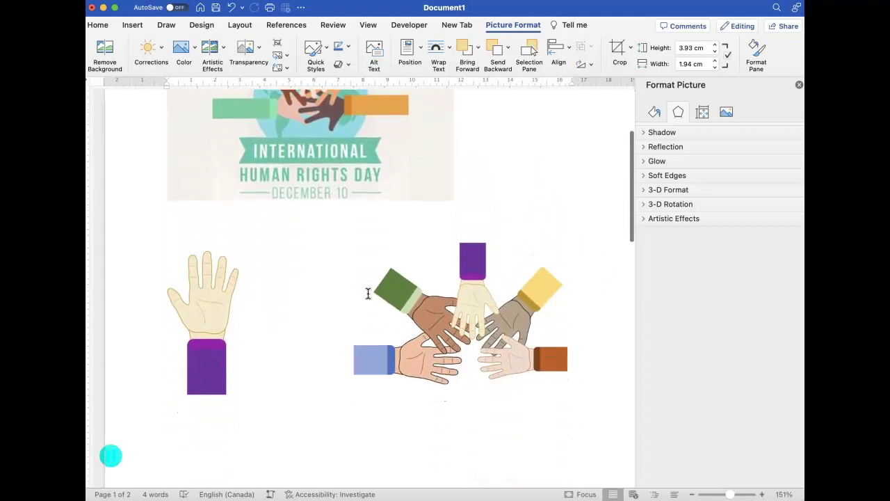
pyautogui.scroll(2, 368, 293)
pyautogui.scroll(-6, 368, 293)
pyautogui.scroll(3, 368, 293)
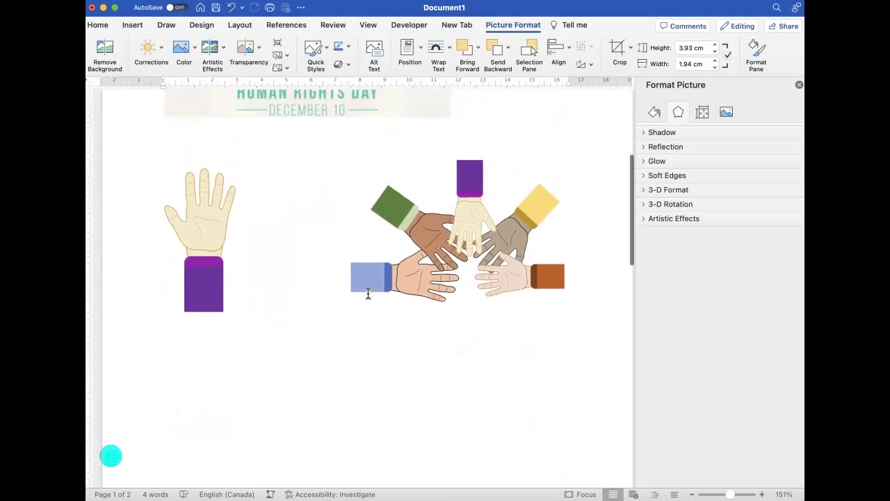
pyautogui.moveTo(476, 277); pyautogui.dragTo(551, 287)
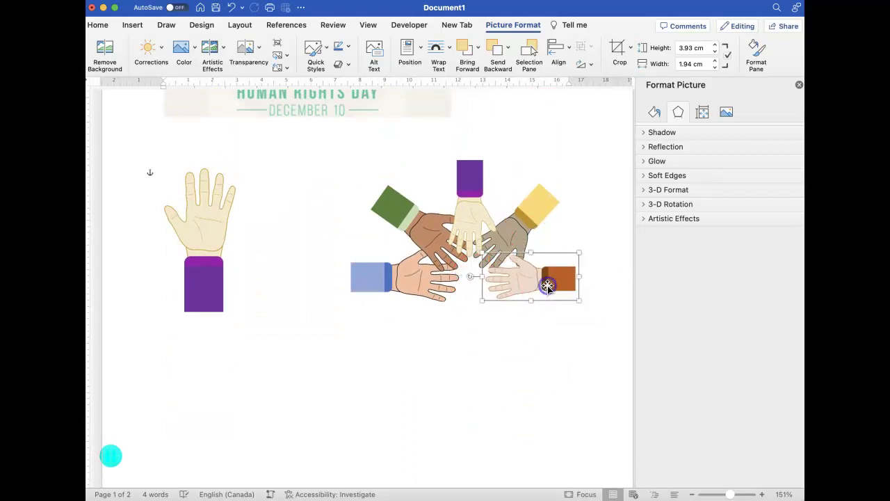
# Switch to Safari, search Google Images for "world" and open the green-and-blue globe illustration from It's Our Planet Too
pyautogui.hotkey('ctrl', 'Up')
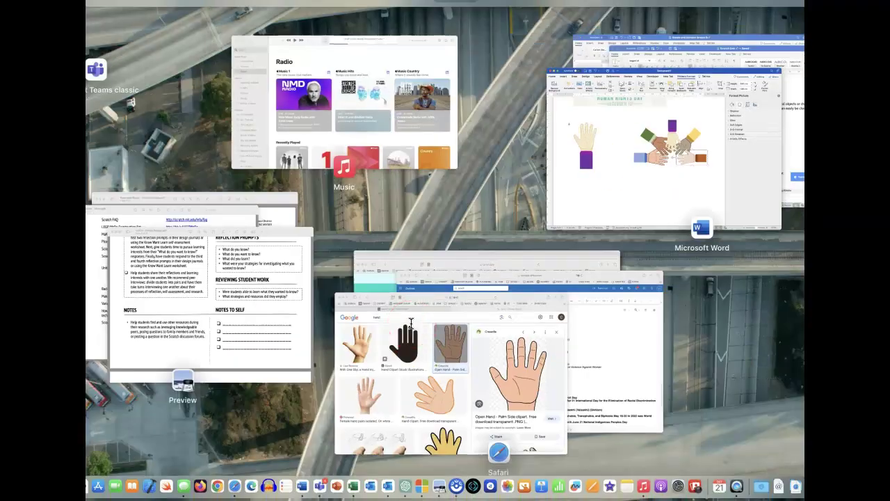
pyautogui.click(441, 334)
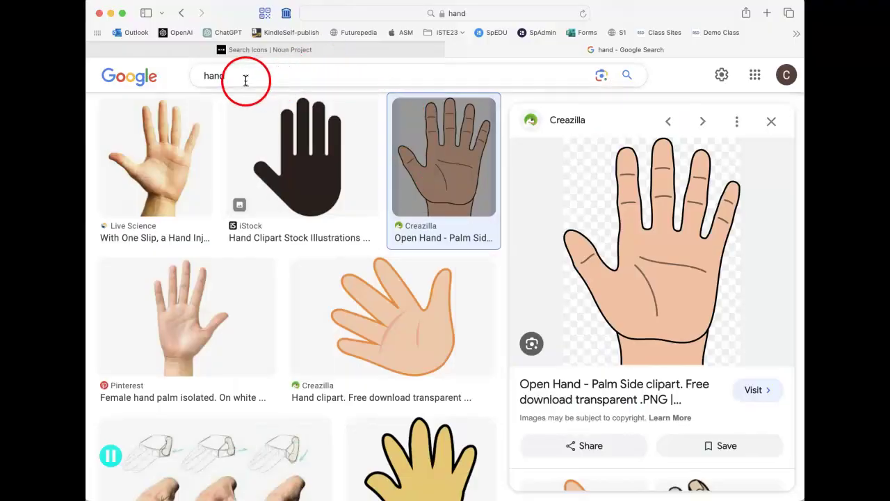
pyautogui.click(246, 81)
pyautogui.write('world')
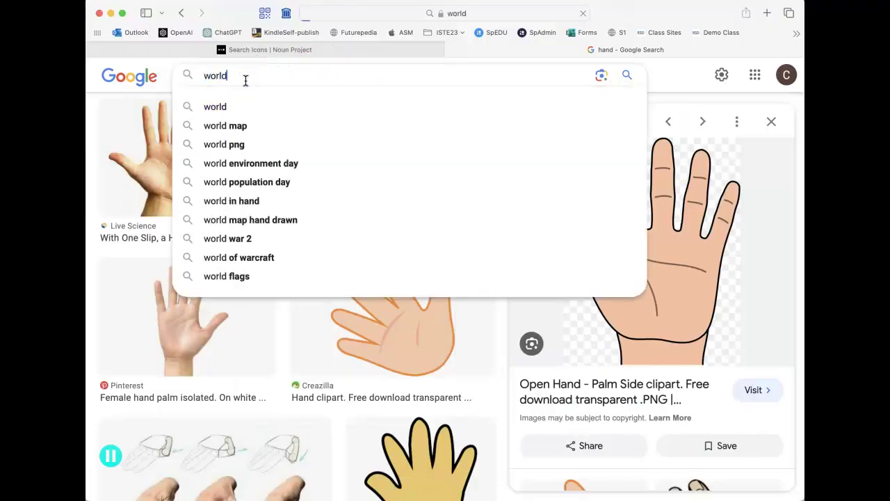
pyautogui.press('Return')
pyautogui.click(292, 135)
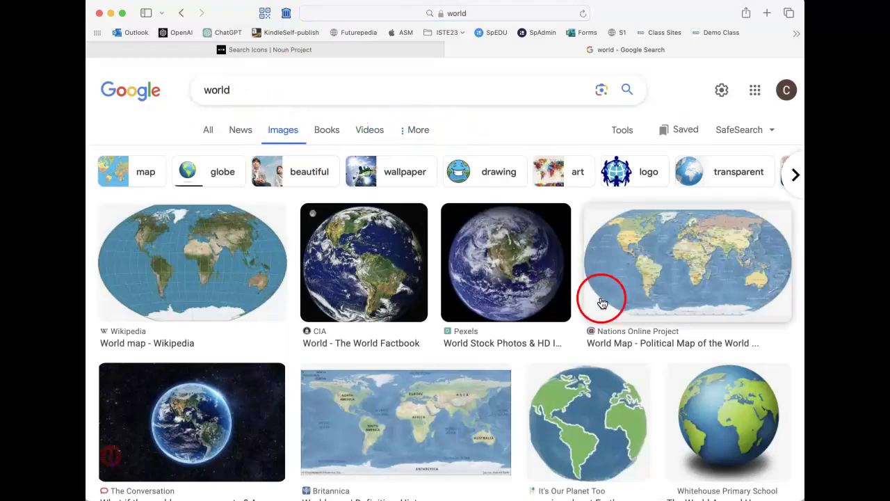
pyautogui.scroll(-5, 594, 275)
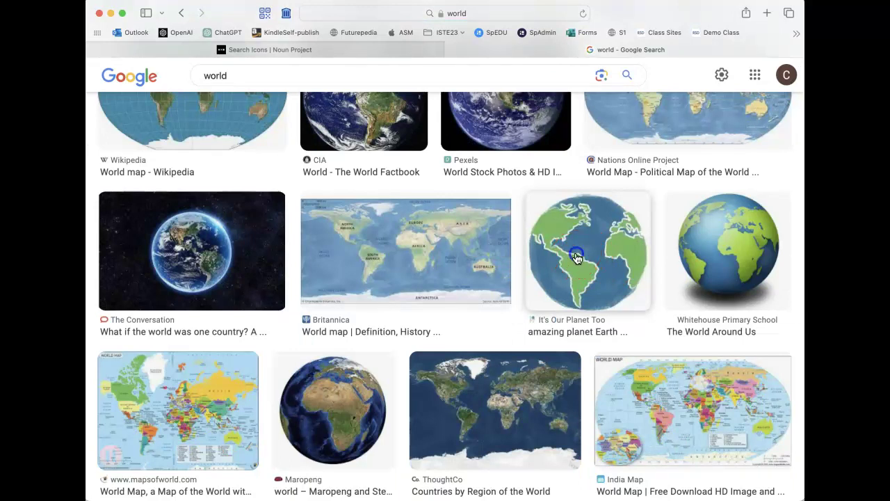
pyautogui.click(576, 257)
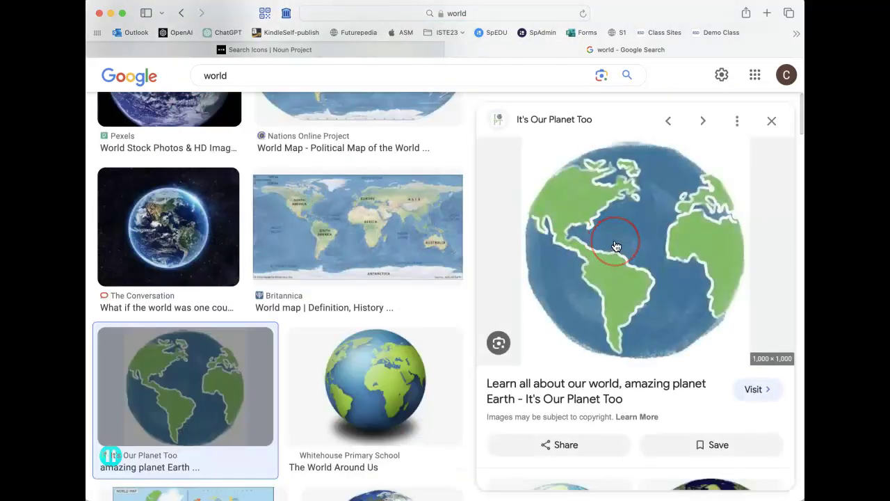
# Open the globe illustration's source page, copy its web address and return to the image results
pyautogui.click(583, 390)
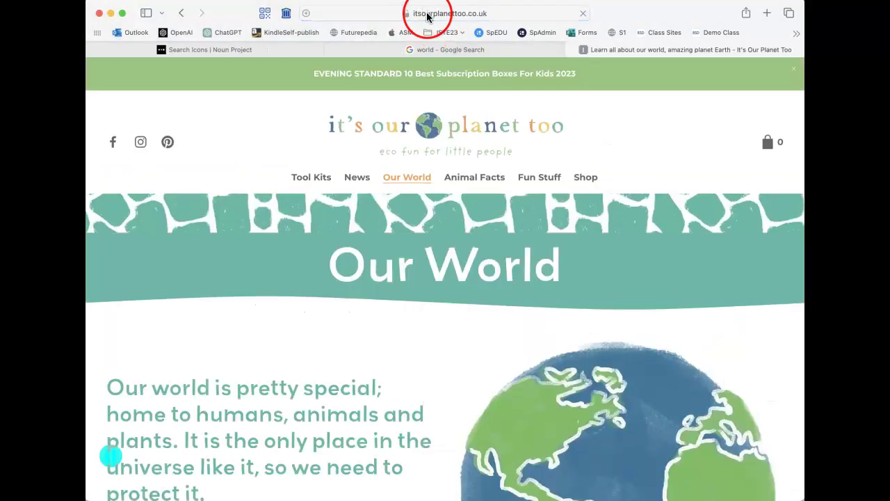
pyautogui.click(427, 14)
pyautogui.press('super+c')
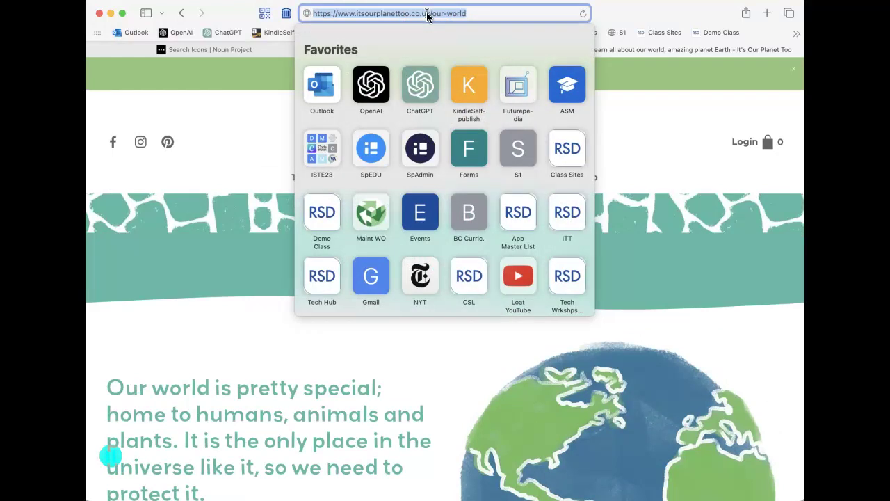
pyautogui.click(180, 14)
pyautogui.hotkey('ctrl', 'Up')
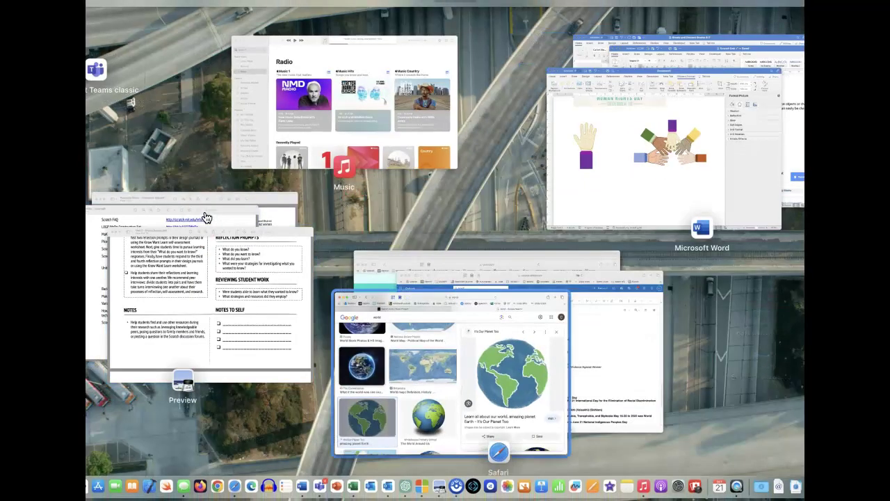
pyautogui.click(664, 150)
pyautogui.scroll(-5, 467, 372)
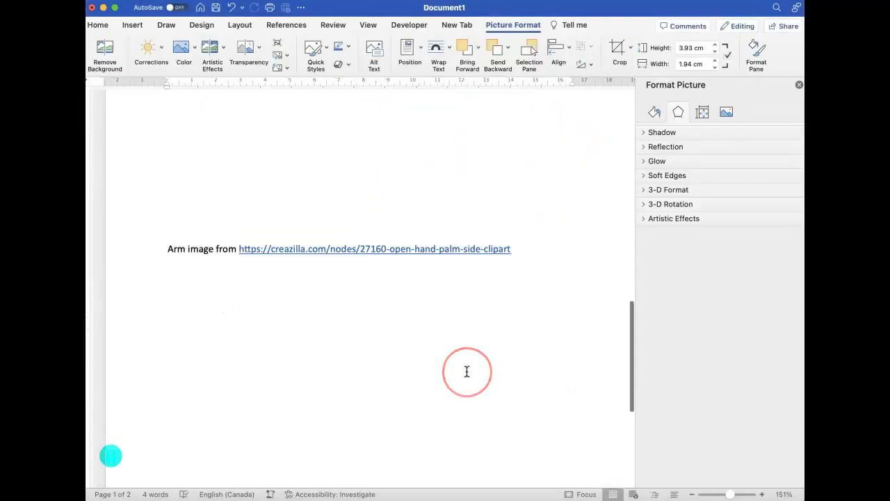
pyautogui.click(318, 288)
pyautogui.write('W')
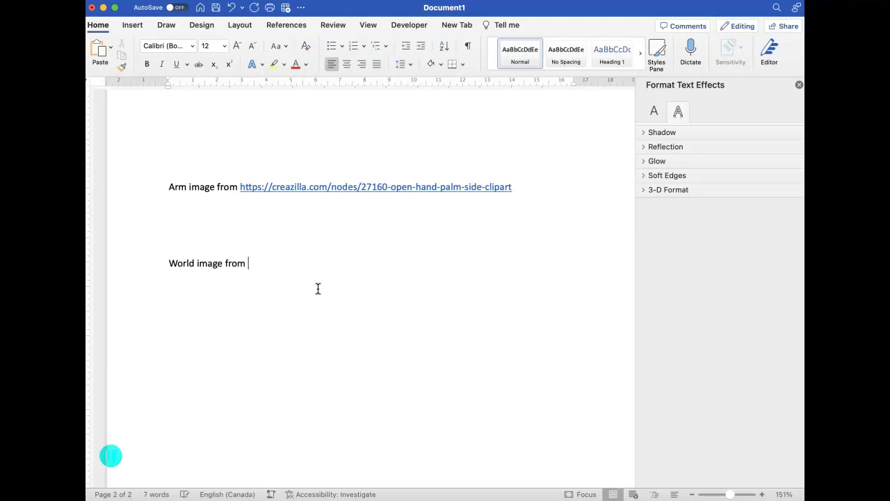
pyautogui.write('orld image from')
pyautogui.press('super+v')
pyautogui.press('Return')
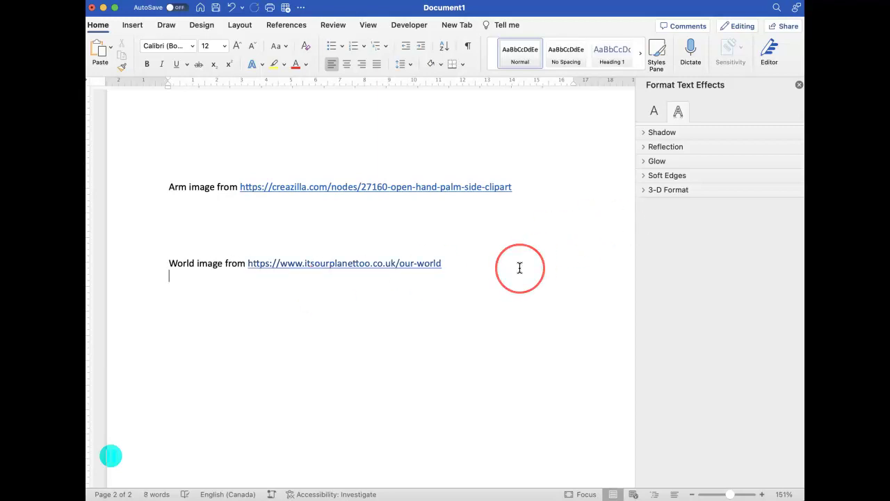
# Copy the globe illustration from Safari and paste it into the Word document below the large purple-sleeved arm
pyautogui.hotkey('ctrl', 'Up')
pyautogui.click(521, 292)
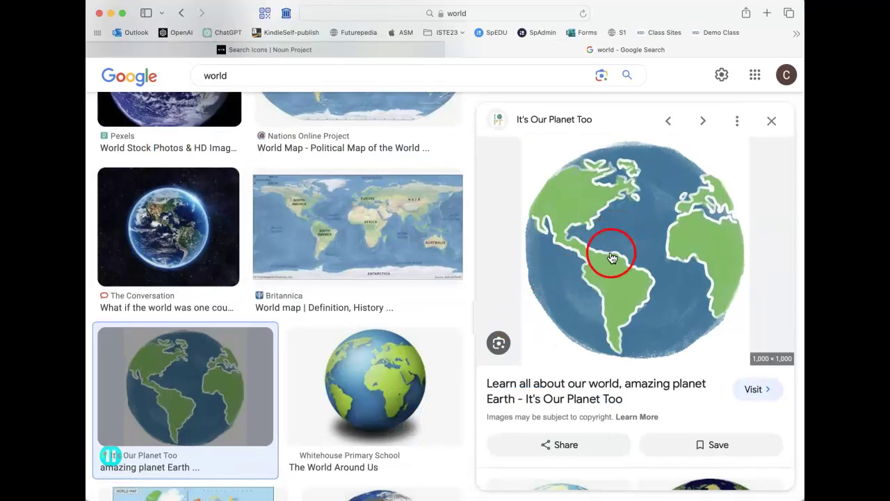
pyautogui.rightClick(612, 258)
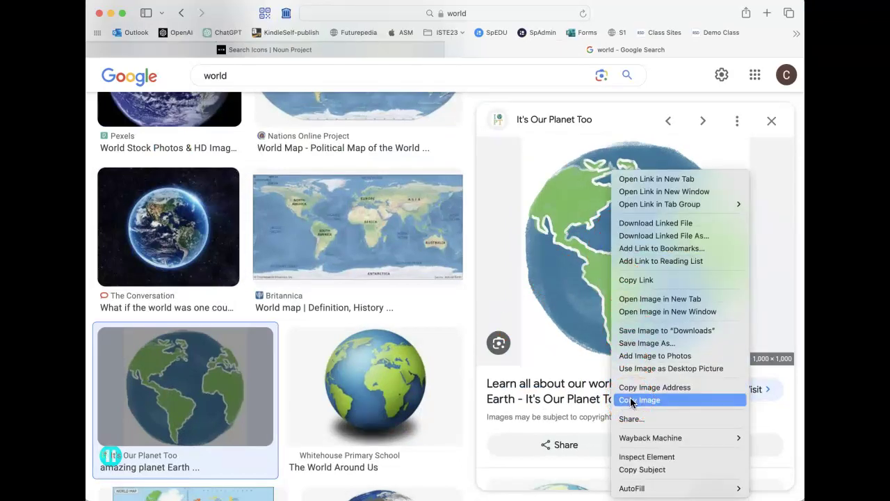
pyautogui.click(632, 400)
pyautogui.hotkey('ctrl', 'Up')
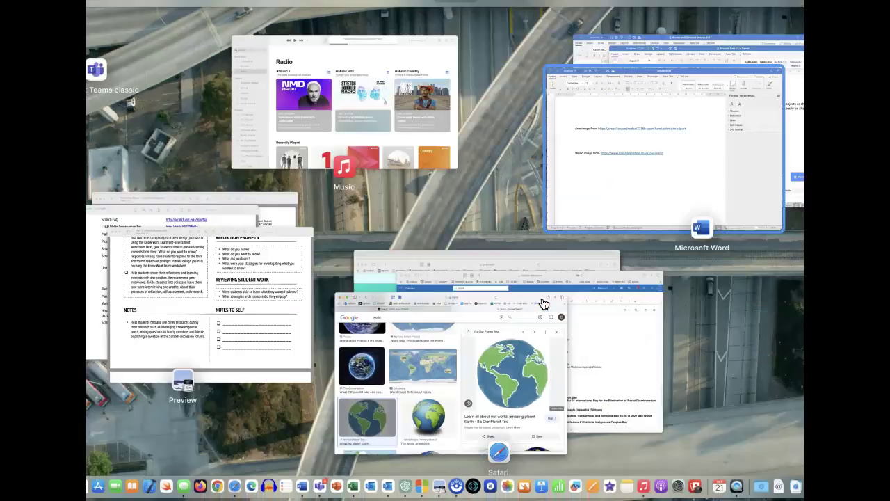
pyautogui.click(594, 187)
pyautogui.scroll(-10, 587, 213)
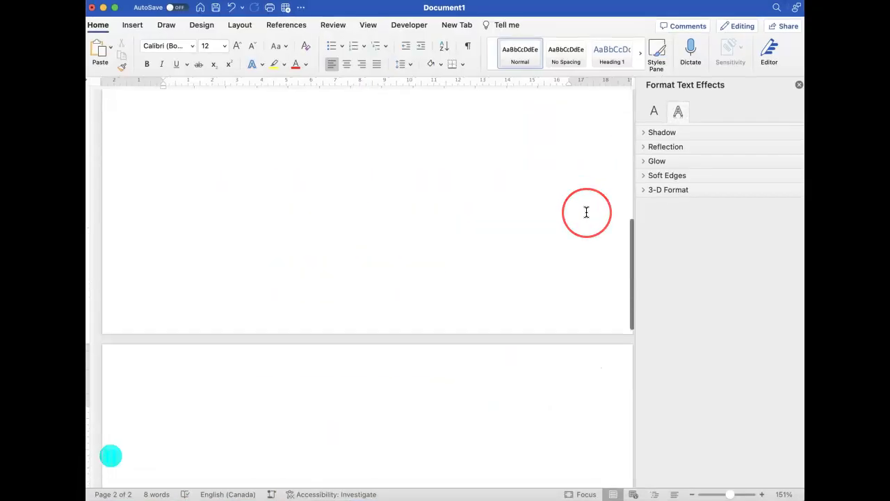
pyautogui.click(260, 312)
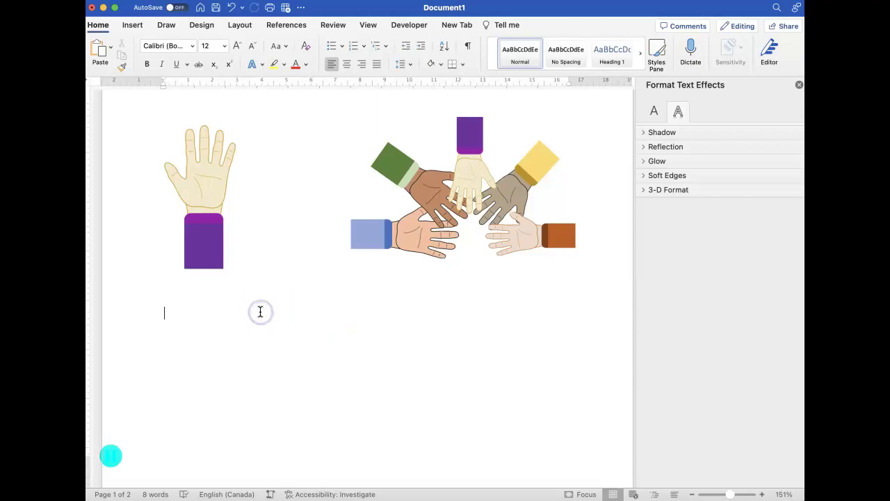
pyautogui.press('super+v')
# Shrink the pasted globe picture proportionally to about 3.66 cm by 3.66 cm
pyautogui.click(400, 384)
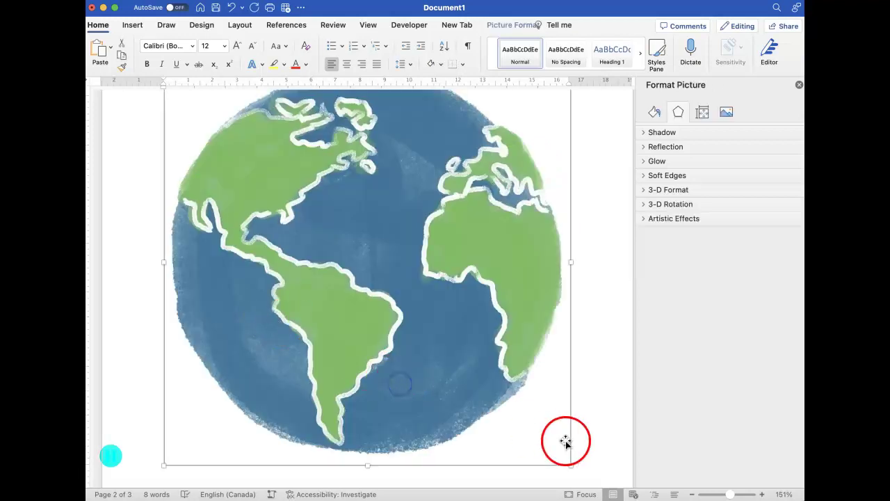
pyautogui.moveTo(570, 463); pyautogui.dragTo(237, 149)
pyautogui.scroll(5, 255, 299)
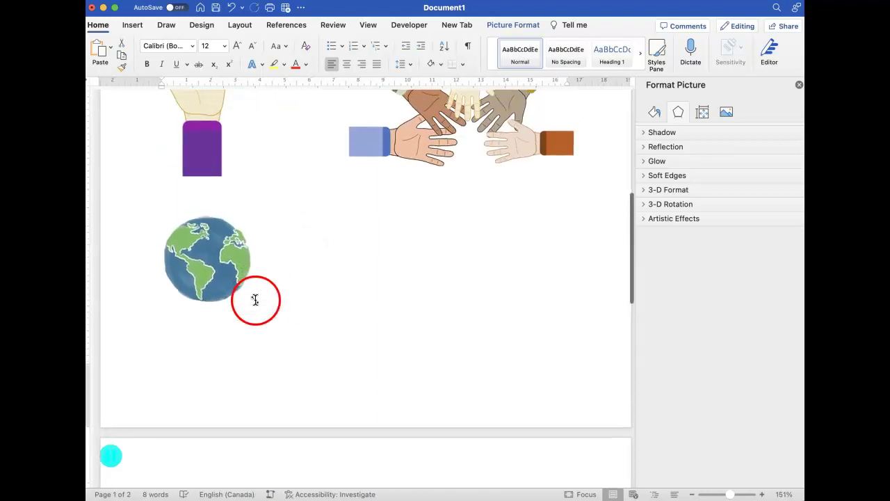
# Move the globe picture up against the lower end of the large purple-sleeved arm
pyautogui.moveTo(205, 288)
pyautogui.mouseDown()
pyautogui.moveTo(442, 140)
pyautogui.moveTo(468, 155)
pyautogui.moveTo(207, 289)
pyautogui.mouseUp()
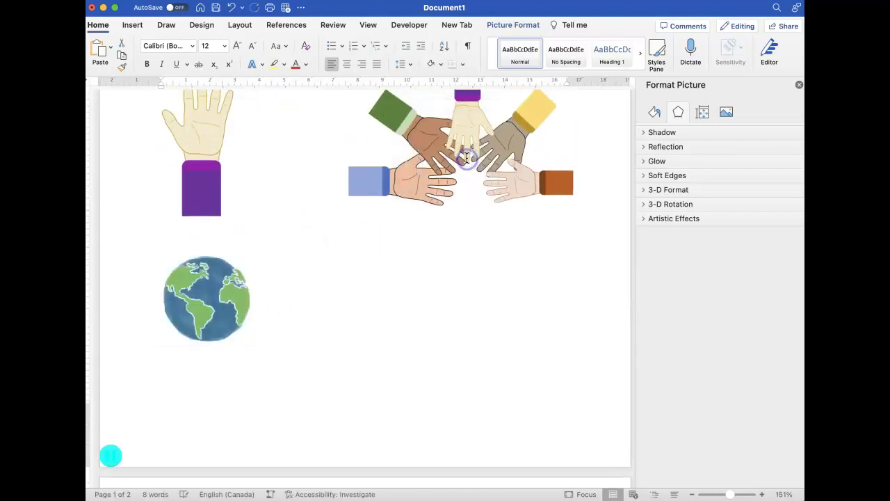
pyautogui.click(207, 289)
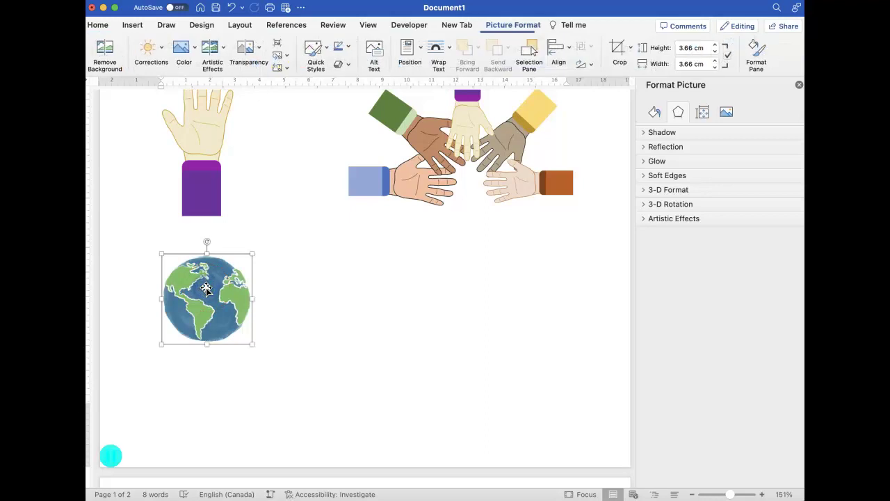
pyautogui.click(207, 296)
pyautogui.moveTo(206, 296)
pyautogui.mouseDown()
pyautogui.moveTo(433, 160)
pyautogui.moveTo(206, 251)
pyautogui.moveTo(212, 291)
pyautogui.mouseUp()
pyautogui.click(189, 265)
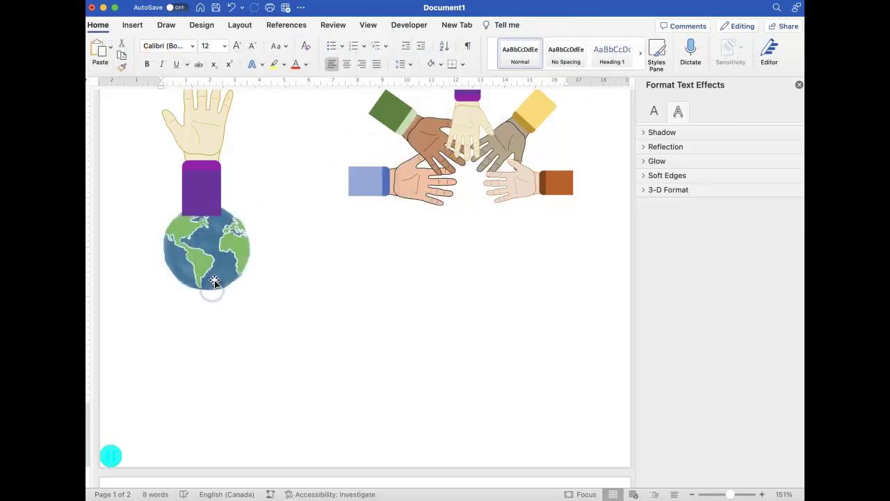
# Set the globe picture's text wrapping to Behind Text
pyautogui.click(207, 248)
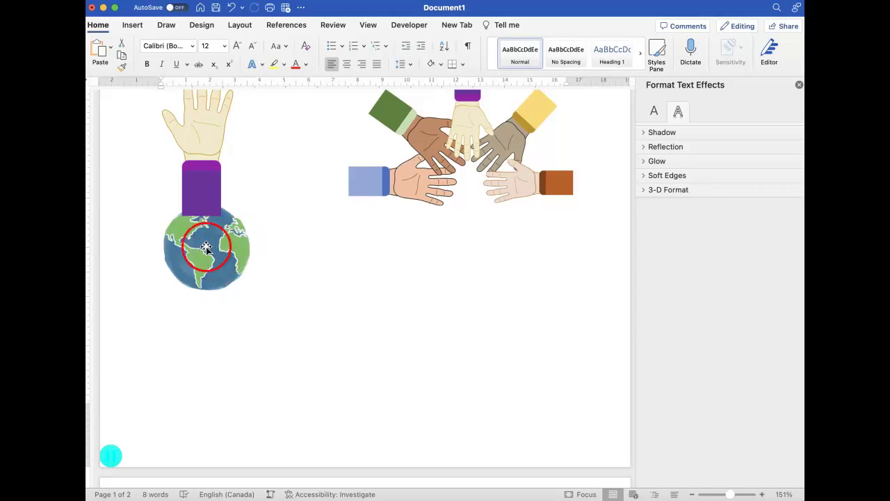
pyautogui.click(209, 251)
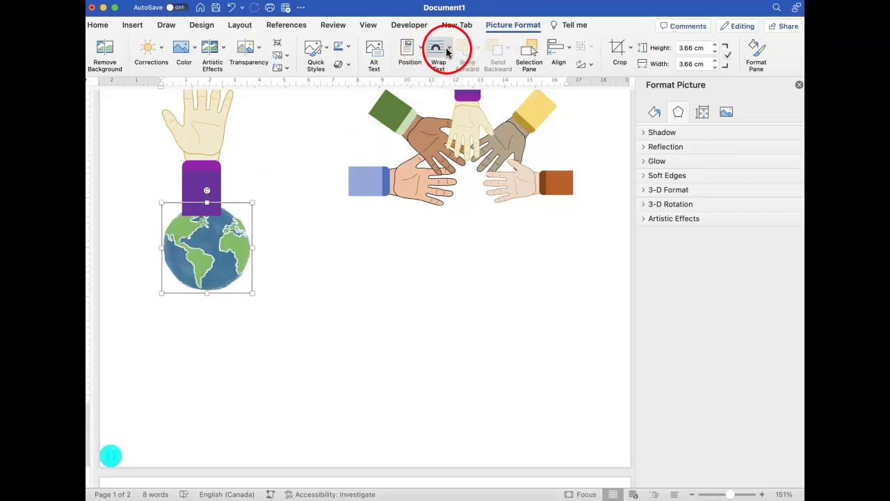
pyautogui.click(449, 51)
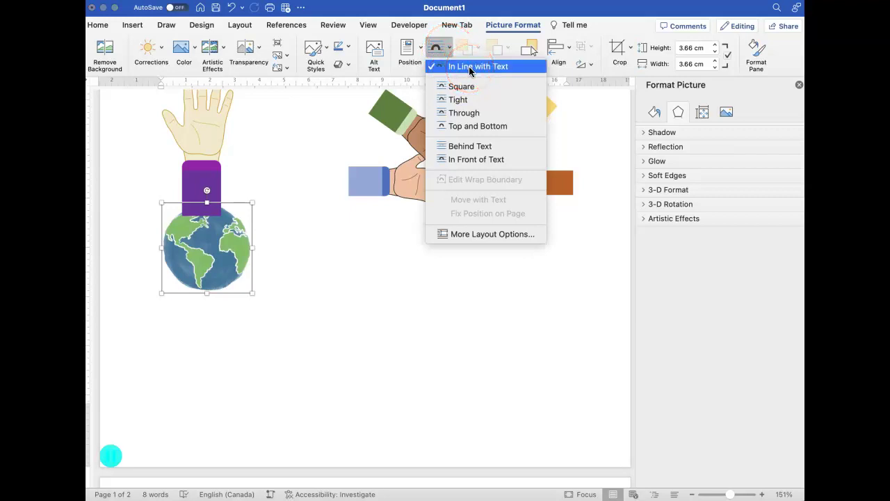
pyautogui.click(470, 101)
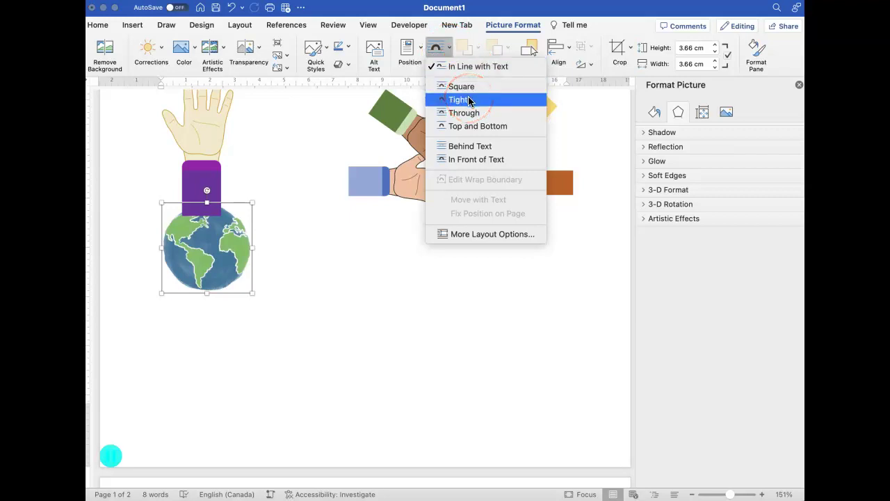
pyautogui.moveTo(470, 101); pyautogui.dragTo(477, 148)
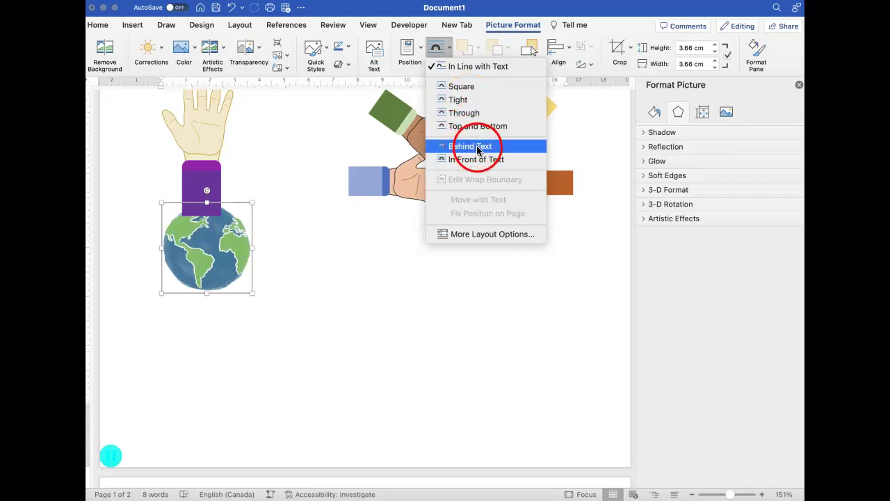
pyautogui.click(478, 148)
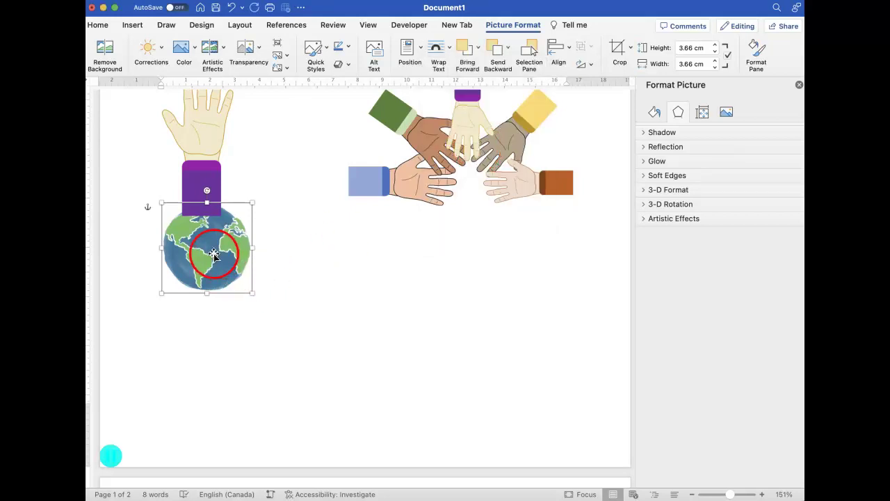
# Move the globe picture behind the fan of five hands, below the purple-sleeved arm
pyautogui.moveTo(223, 248); pyautogui.dragTo(476, 171)
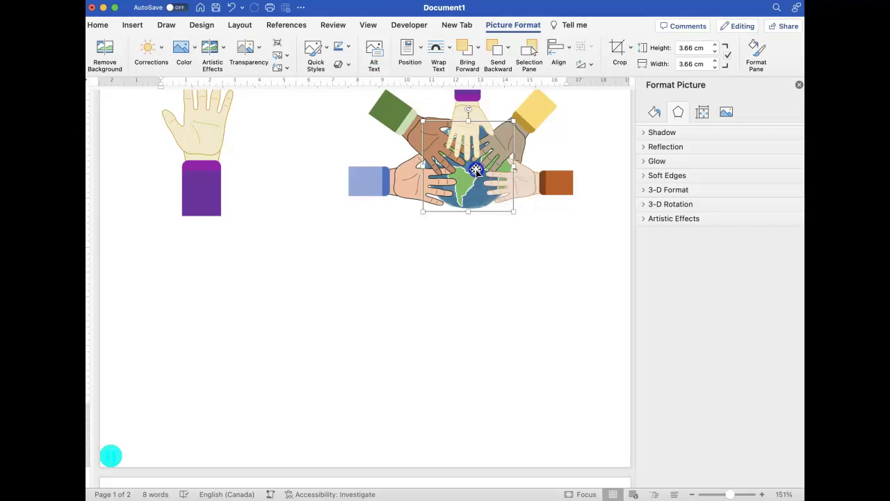
pyautogui.click(428, 284)
pyautogui.scroll(8, 428, 283)
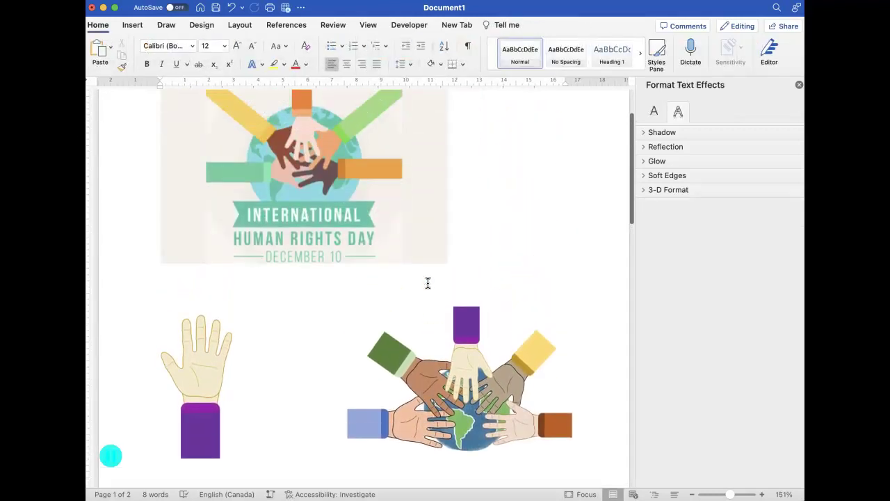
pyautogui.scroll(-4, 428, 283)
# Enlarge the globe proportionally to about 6.78 cm by 6.78 cm and centre it behind the five hands
pyautogui.click(461, 308)
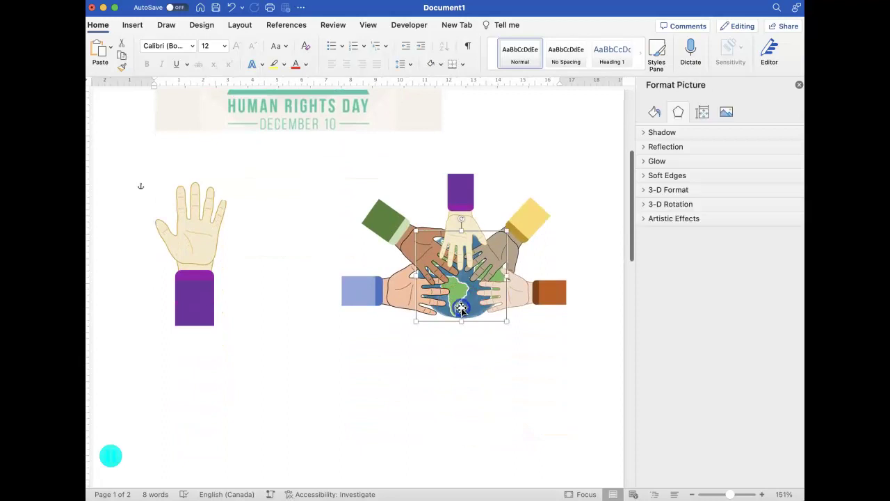
pyautogui.moveTo(416, 216); pyautogui.dragTo(373, 188)
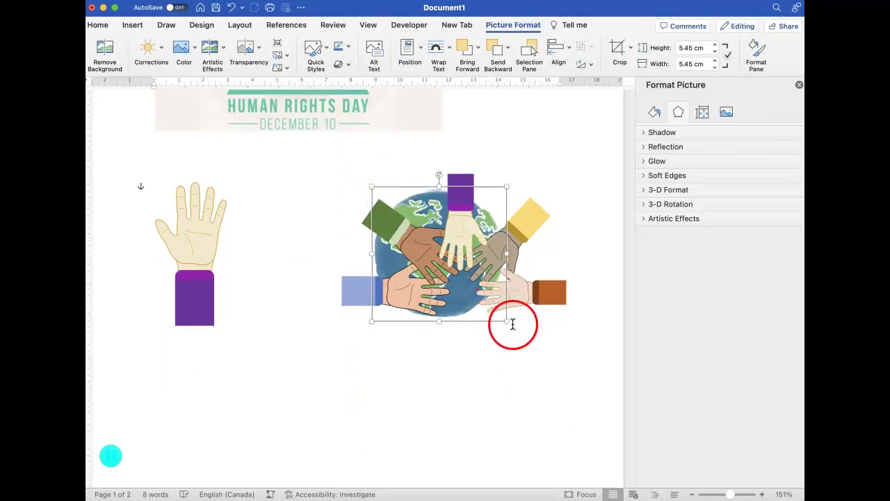
pyautogui.moveTo(509, 185); pyautogui.dragTo(546, 169)
pyautogui.moveTo(510, 204); pyautogui.dragTo(507, 222)
pyautogui.click(421, 369)
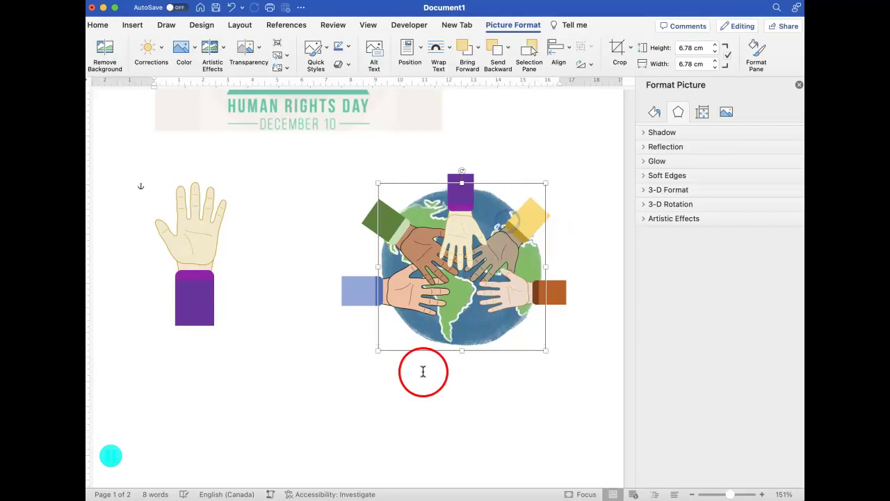
# Add the text "International" and "Human Rights Day" on two lines below the large purple-sleeved arm
pyautogui.click(288, 401)
pyautogui.click(237, 418)
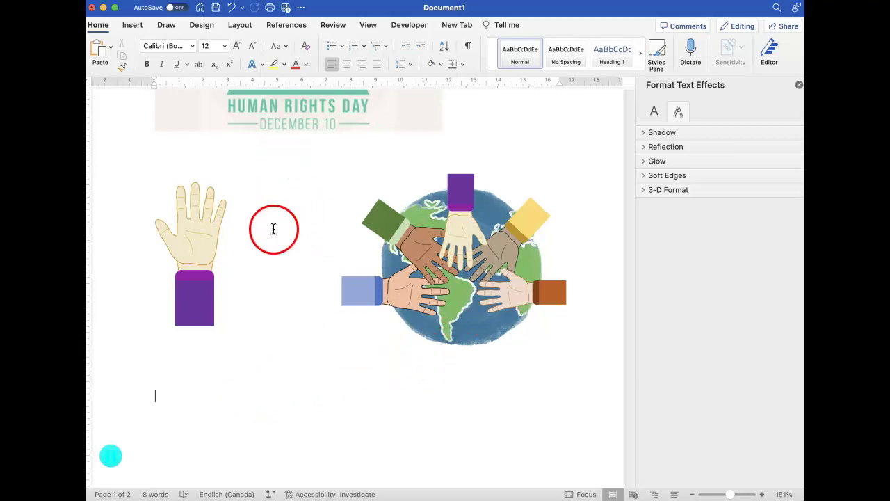
pyautogui.scroll(2, 278, 223)
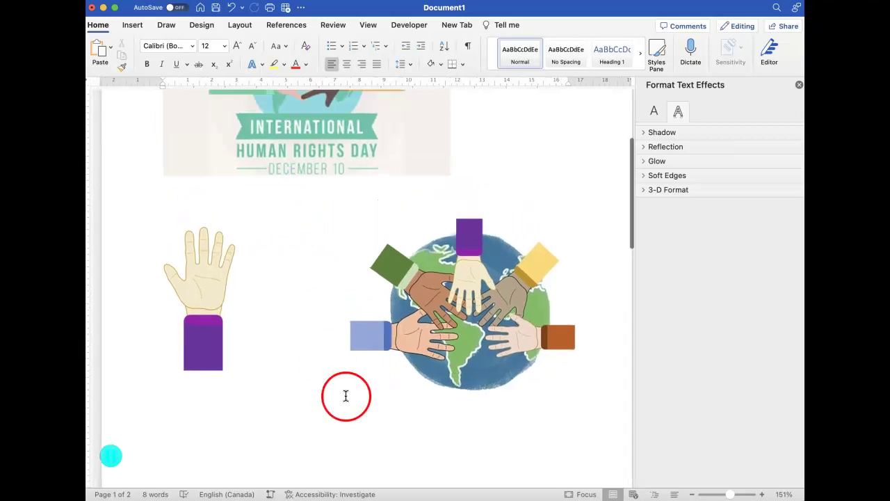
pyautogui.scroll(-2, 345, 396)
pyautogui.press('BackSpace')
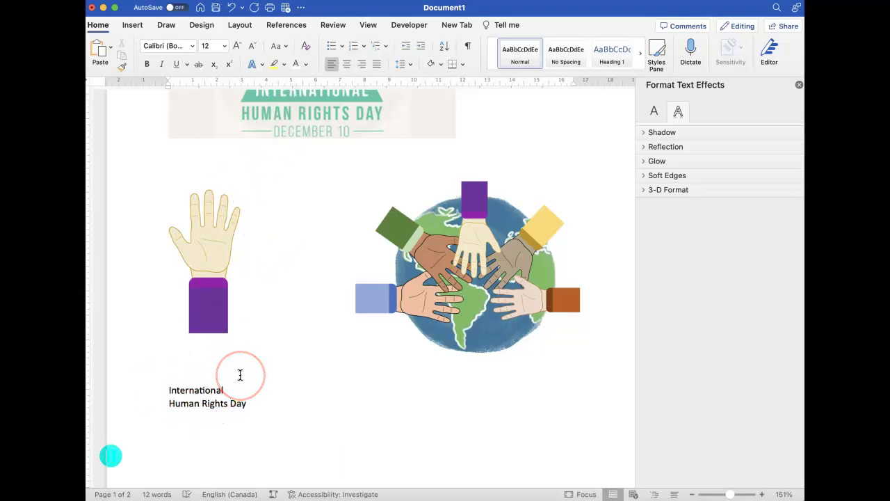
# Switch to Safari and copy the image address of the blue ribbon banner from Pngtree
pyautogui.hotkey('ctrl', 'Up')
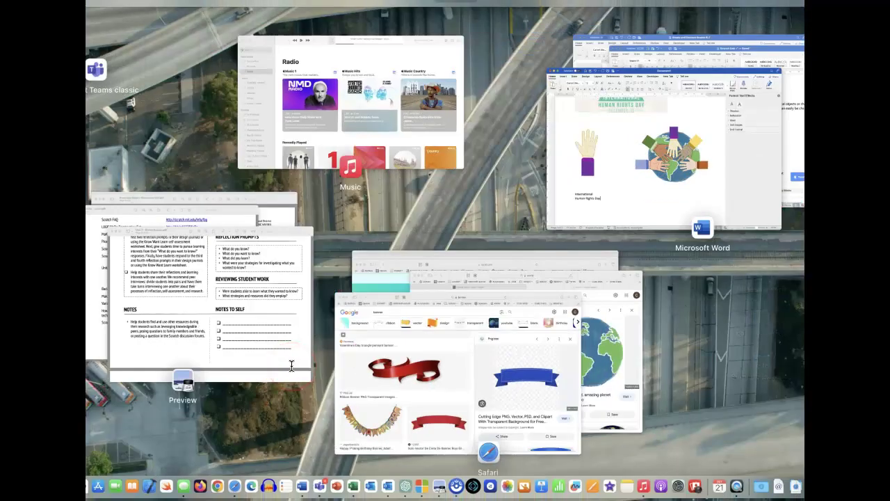
pyautogui.click(487, 448)
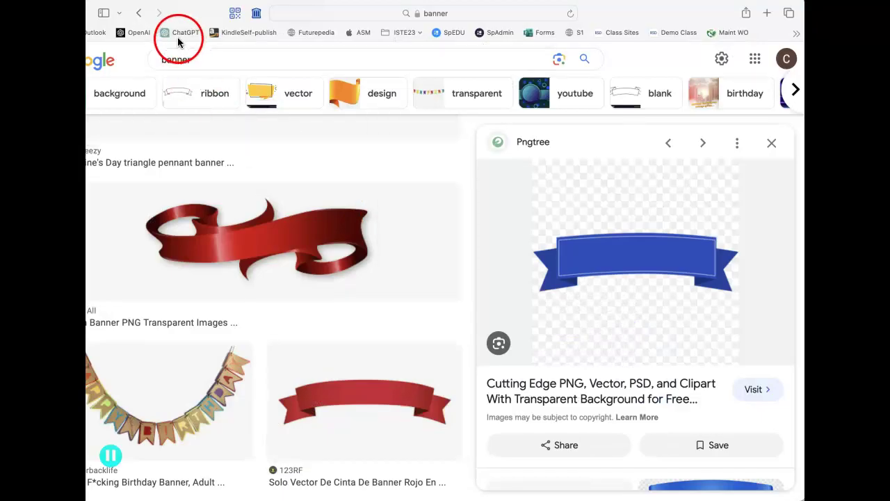
pyautogui.rightClick(611, 264)
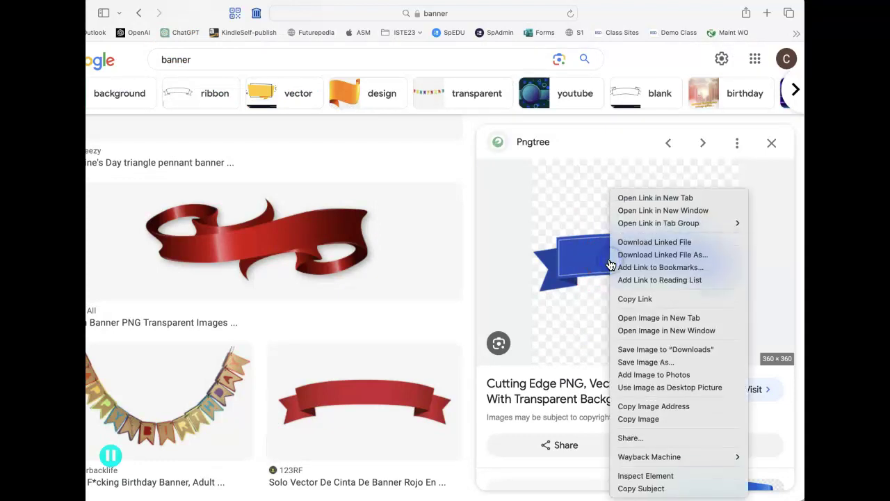
pyautogui.click(634, 409)
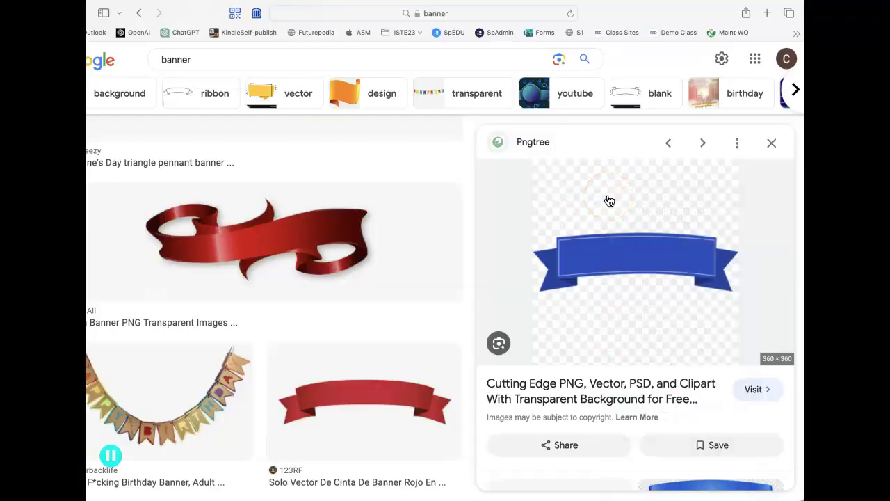
pyautogui.hotkey('ctrl', 'Up')
pyautogui.click(606, 199)
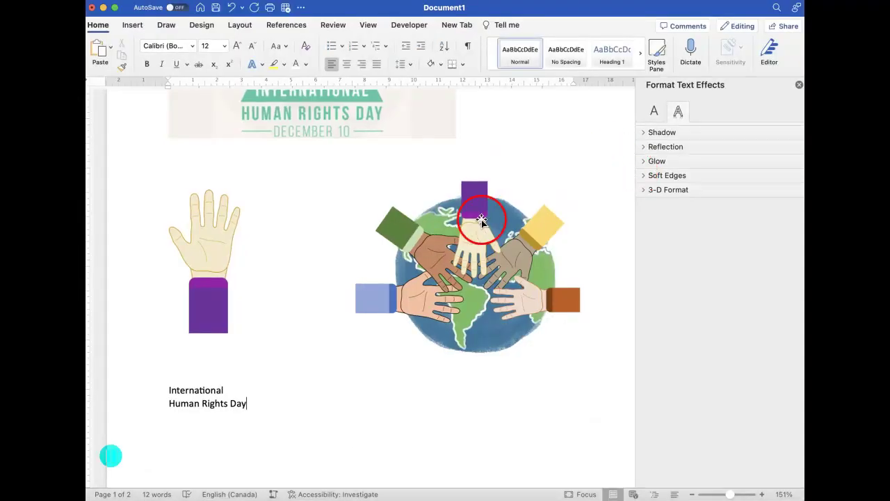
pyautogui.scroll(-10, 338, 403)
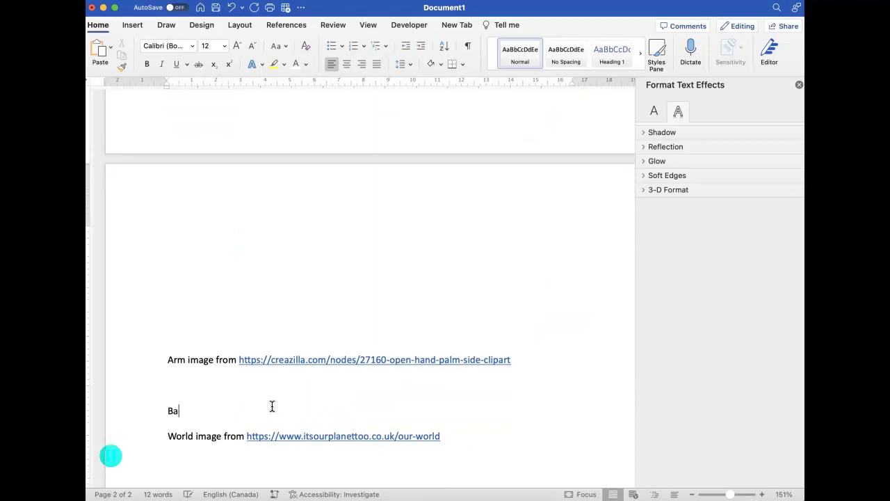
pyautogui.press('super+v')
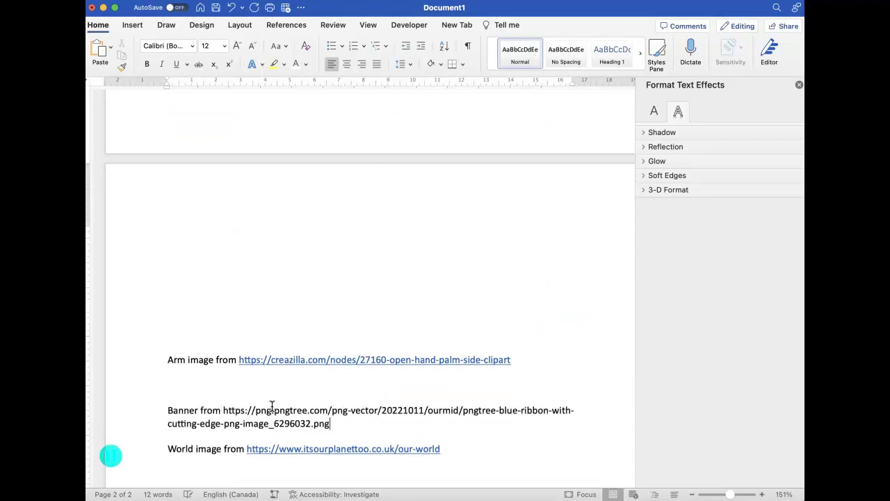
pyautogui.press('Return')
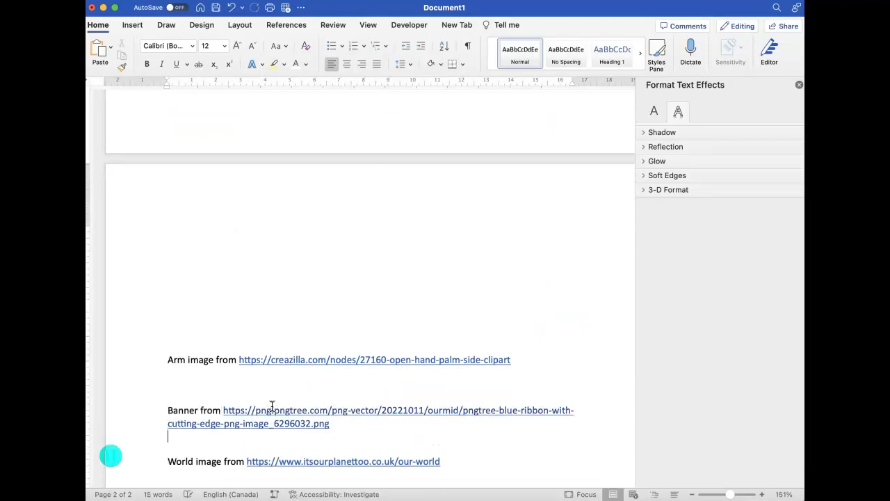
# Copy the blue ribbon banner image from Safari and paste it into the Word document above the "International Human Rights Day" text
pyautogui.hotkey('ctrl', 'Up')
pyautogui.click(357, 304)
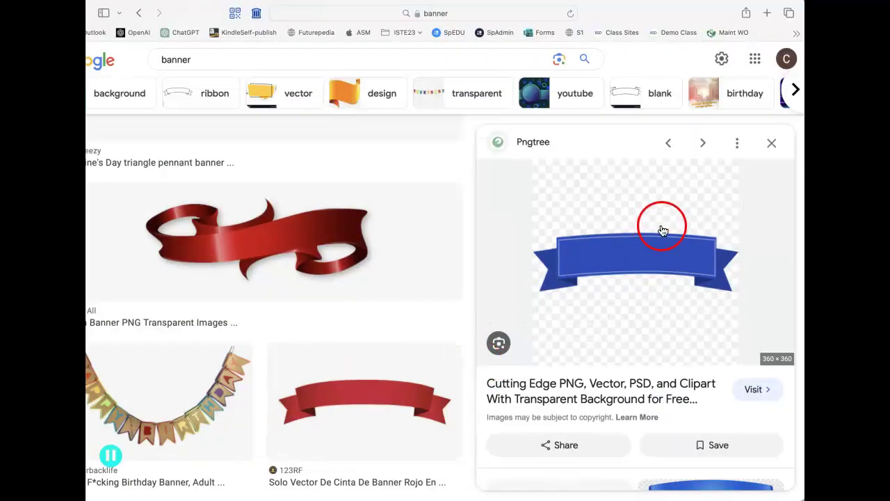
pyautogui.rightClick(625, 258)
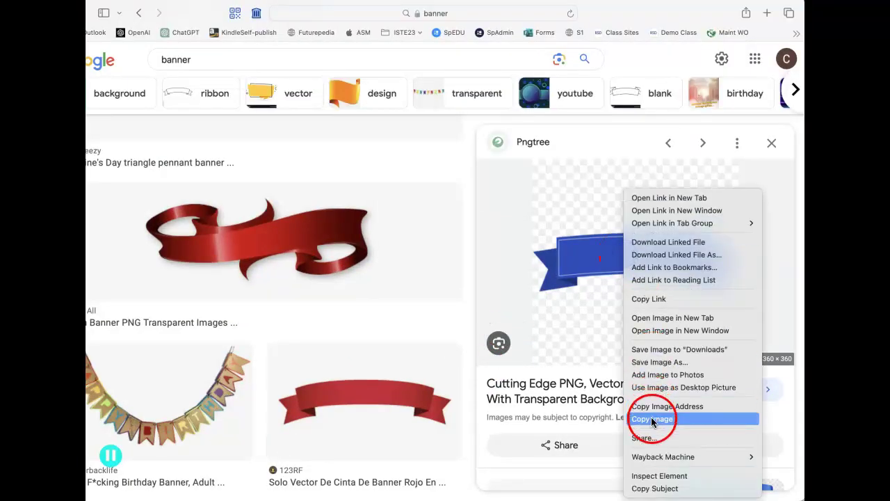
pyautogui.click(653, 419)
pyautogui.click(517, 275)
pyautogui.hotkey('ctrl', 'Up')
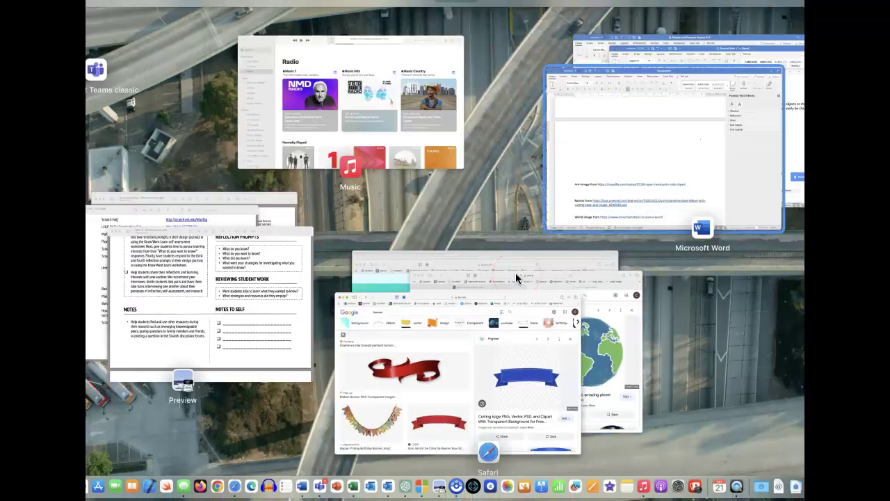
pyautogui.click(571, 208)
pyautogui.scroll(10, 480, 292)
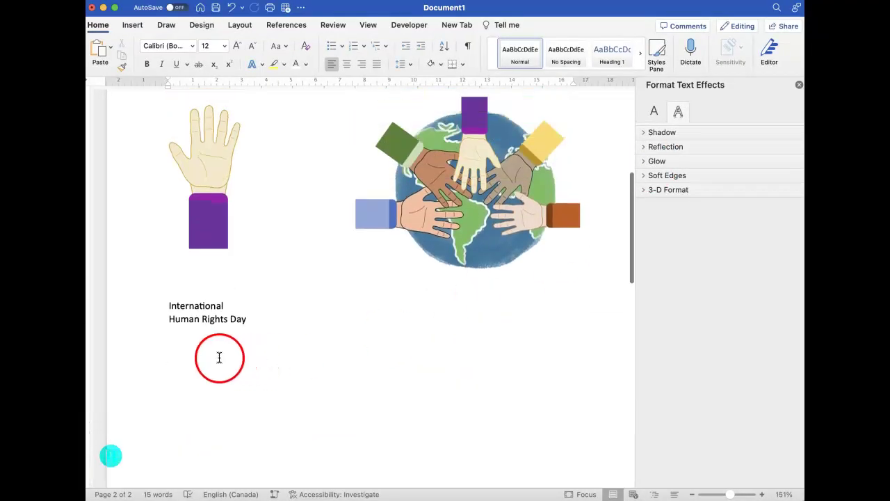
pyautogui.press('super+v')
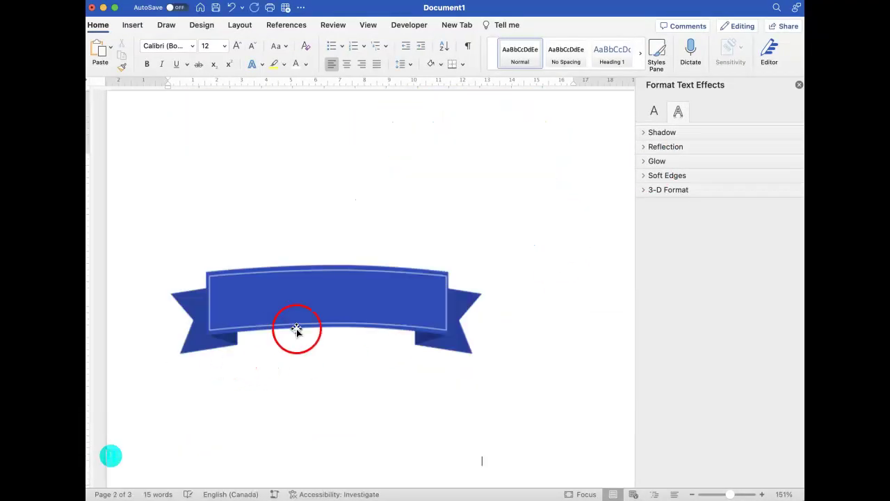
# Shrink the pasted banner picture proportionally to about 6.02 cm by 6.02 cm
pyautogui.click(297, 329)
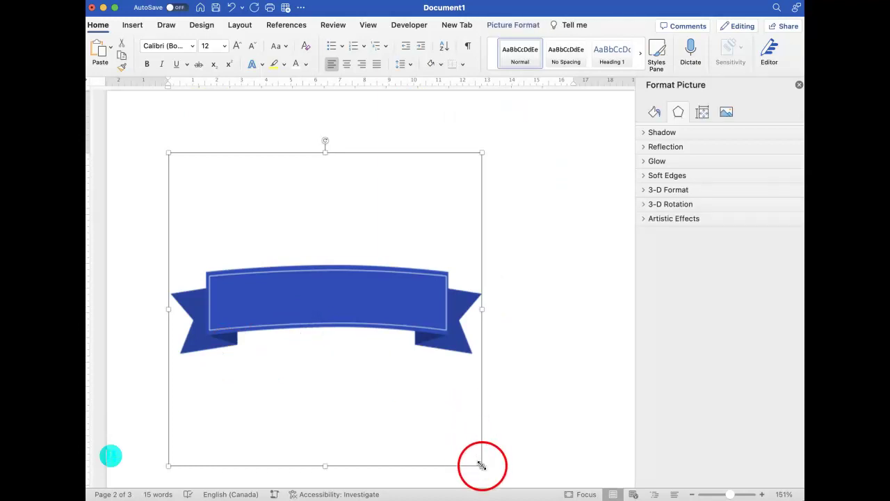
pyautogui.moveTo(482, 466); pyautogui.dragTo(317, 259)
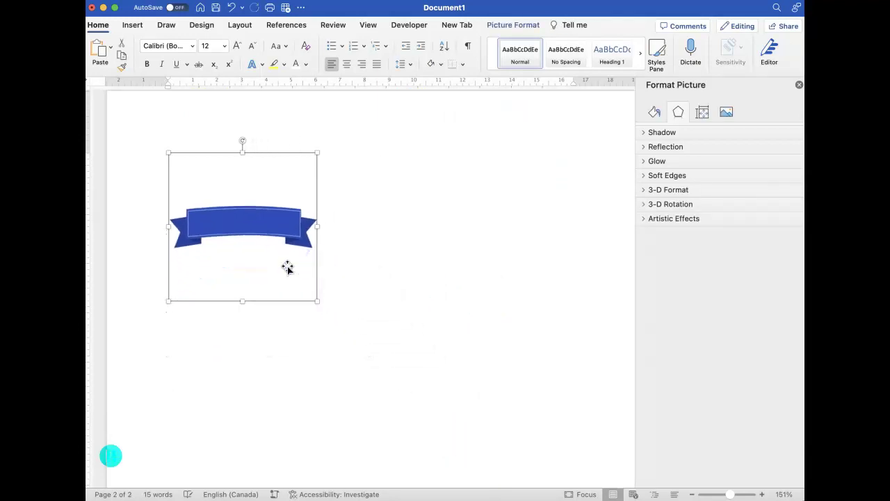
pyautogui.moveTo(275, 240); pyautogui.dragTo(360, 221)
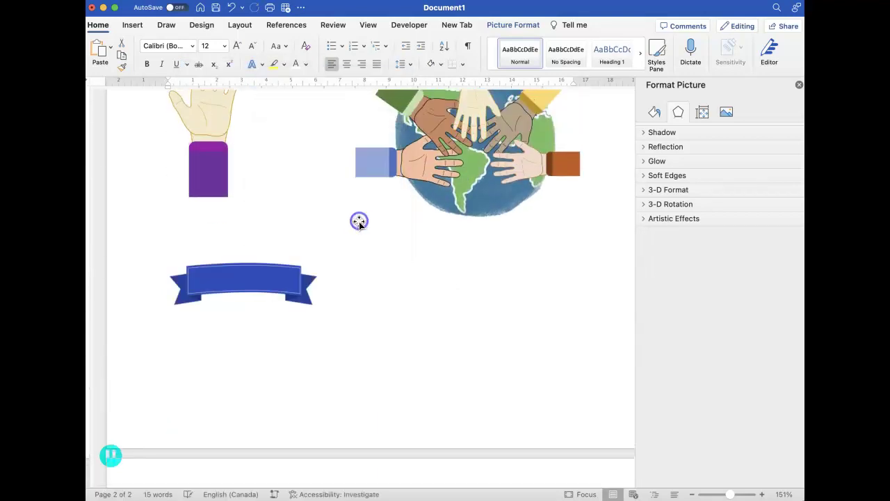
pyautogui.click(326, 292)
pyautogui.scroll(-2, 327, 292)
pyautogui.scroll(-2, 327, 292)
# Set the blue banner picture's text wrapping to Behind Text
pyautogui.click(250, 179)
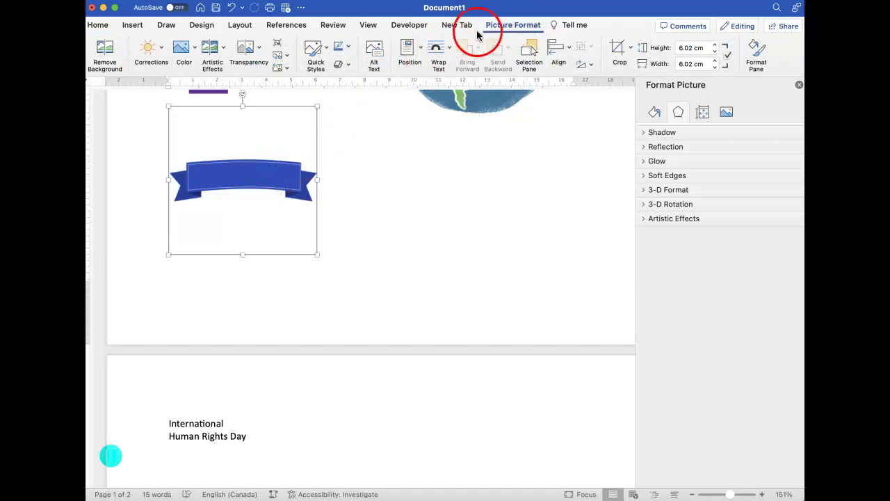
pyautogui.click(448, 50)
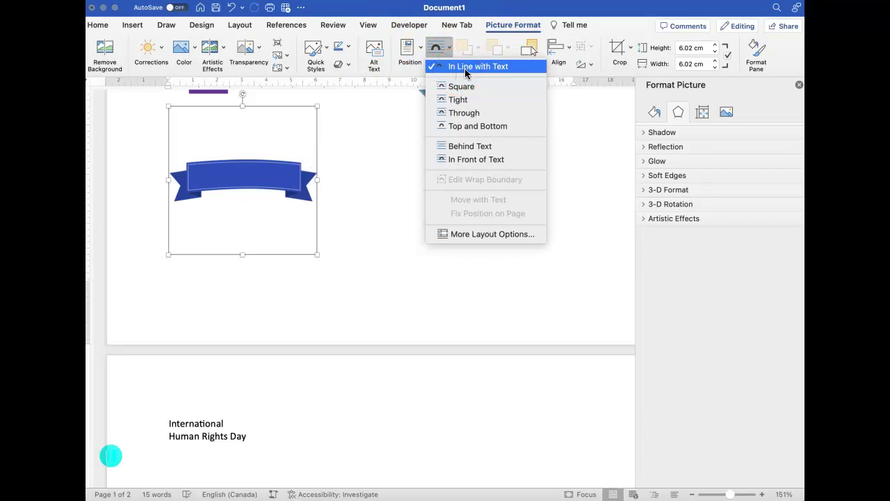
pyautogui.moveTo(465, 69); pyautogui.dragTo(457, 147)
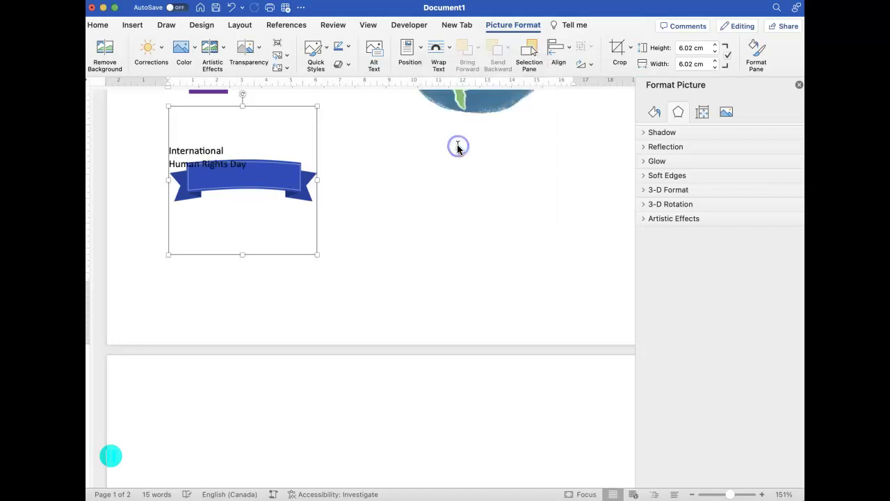
# Move the blue banner directly below the globe, centred under it
pyautogui.click(278, 165)
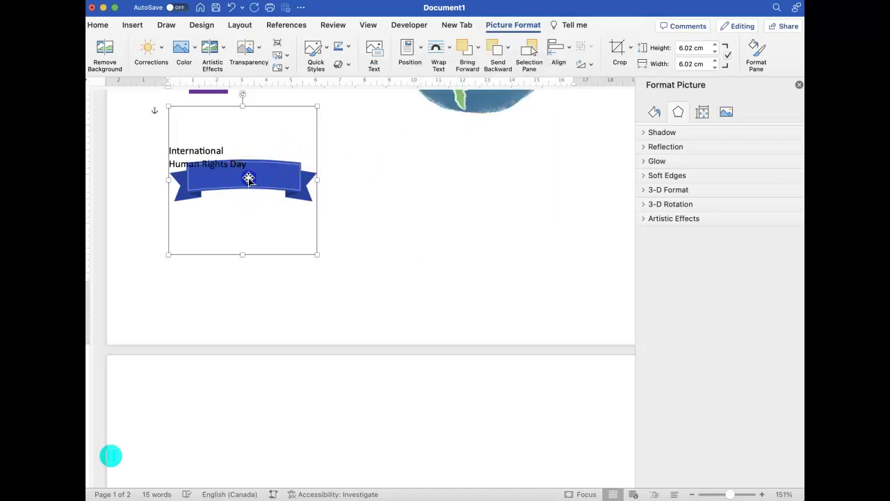
pyautogui.moveTo(248, 179); pyautogui.dragTo(483, 137)
pyautogui.click(443, 229)
pyautogui.scroll(3, 444, 229)
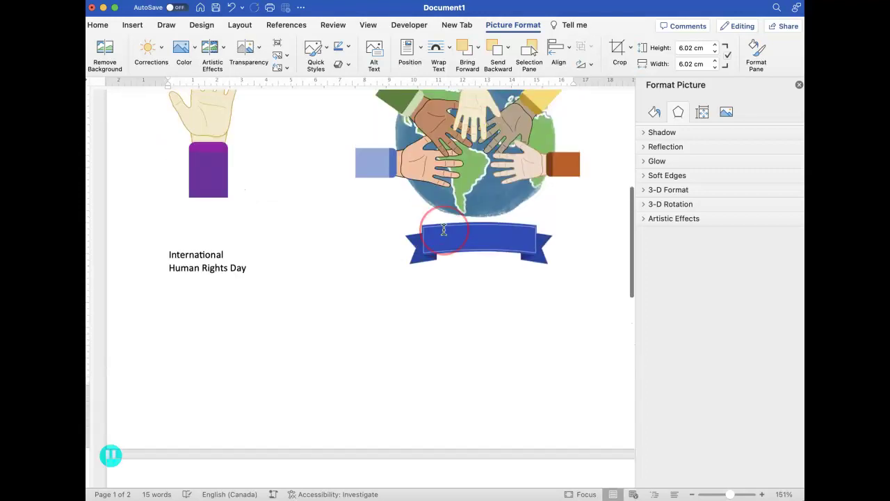
# Enlarge the blue banner proportionally so it extends beyond both sides of the globe, and keep it centred just below the globe
pyautogui.scroll(1, 444, 229)
pyautogui.moveTo(463, 253)
pyautogui.mouseDown()
pyautogui.moveTo(455, 246)
pyautogui.moveTo(457, 255)
pyautogui.mouseUp()
pyautogui.click(522, 285)
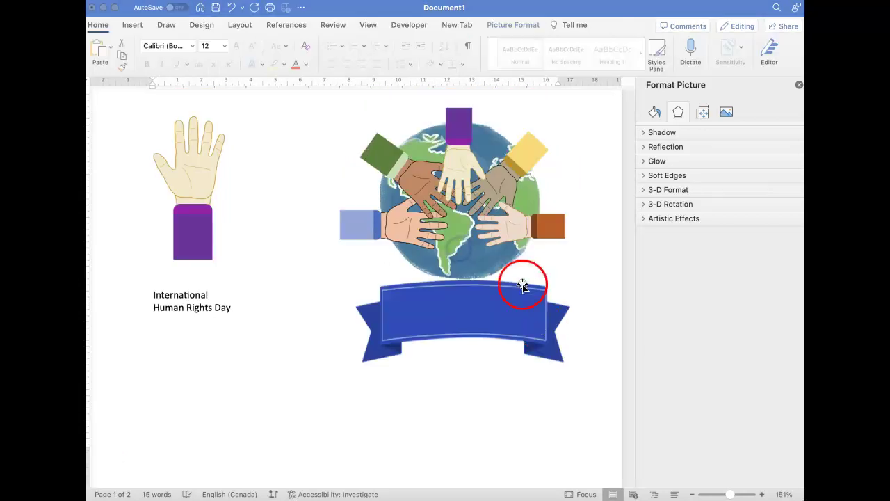
pyautogui.click(443, 339)
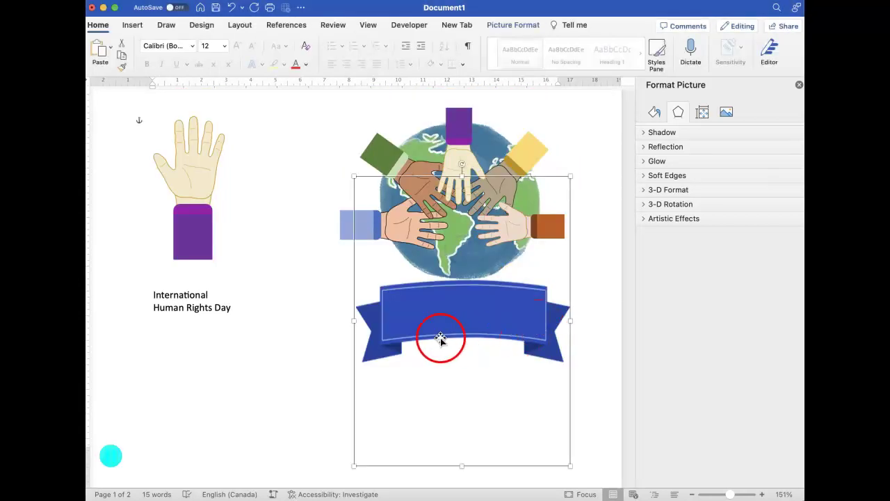
# Indent the "International" line with tab spacing until it sits on the blue banner
pyautogui.click(153, 298)
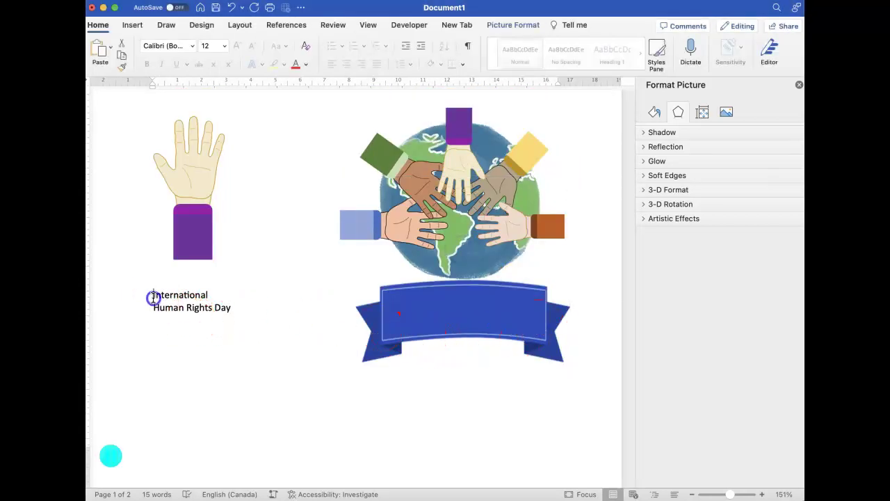
pyautogui.click(235, 285)
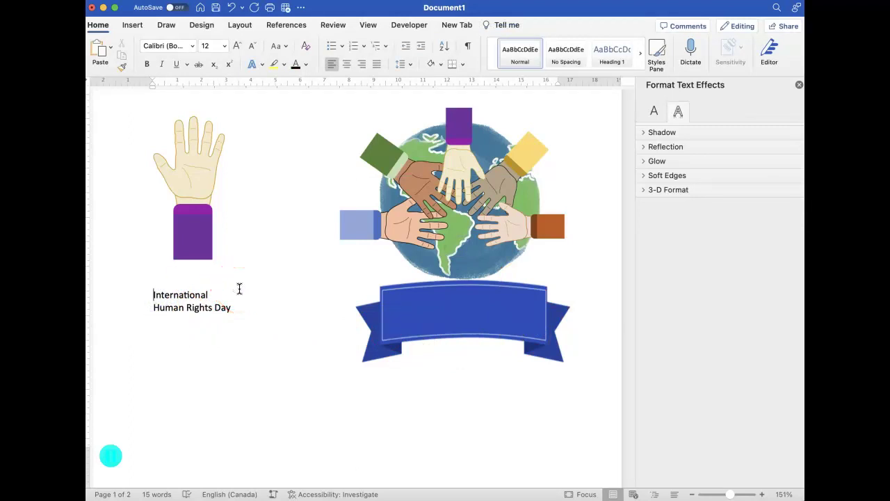
pyautogui.click(201, 315)
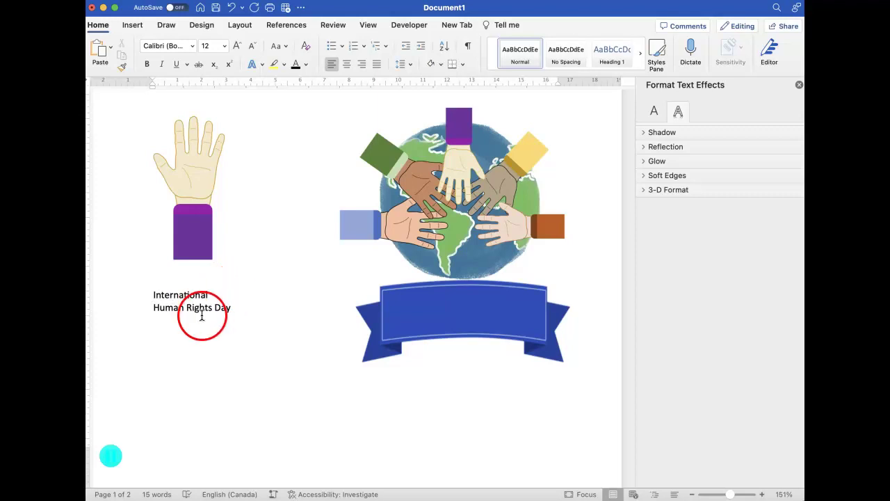
pyautogui.click(146, 290)
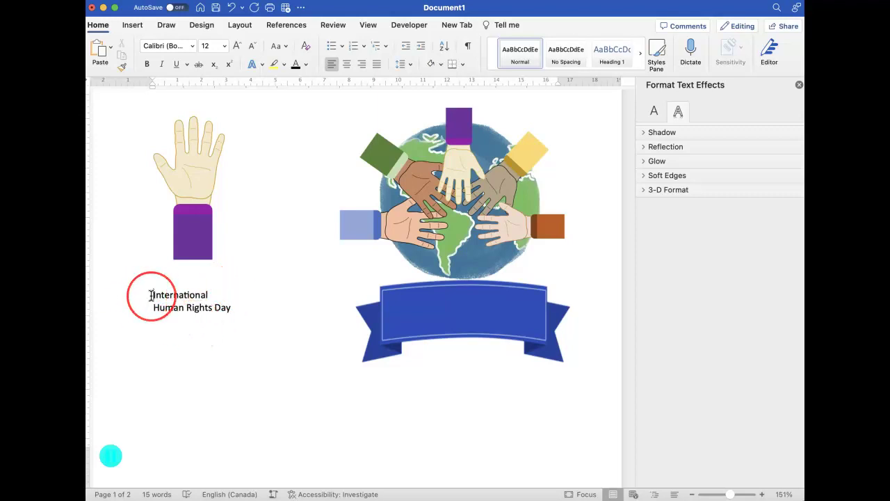
pyautogui.press('Tab')
pyautogui.press('Tab')
pyautogui.press('Tab')
pyautogui.press('Tab')
pyautogui.press('Tab')
pyautogui.press('Tab')
pyautogui.press('Tab')
pyautogui.press('Tab')
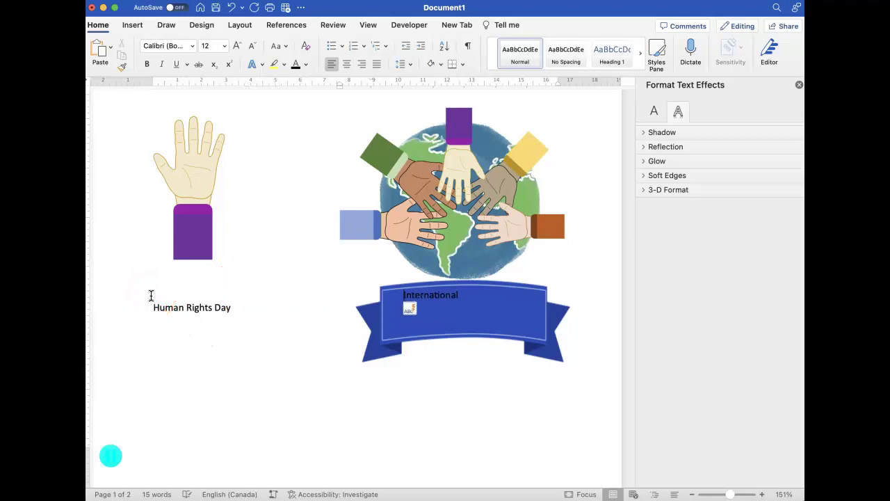
# Indent the "Human Rights Day" line with tab spacing so it starts directly beneath "International" on the banner
pyautogui.press('Tab')
pyautogui.press('Tab')
pyautogui.press('Tab')
pyautogui.press('Tab')
pyautogui.press('Tab')
pyautogui.press('Tab')
pyautogui.press('Tab')
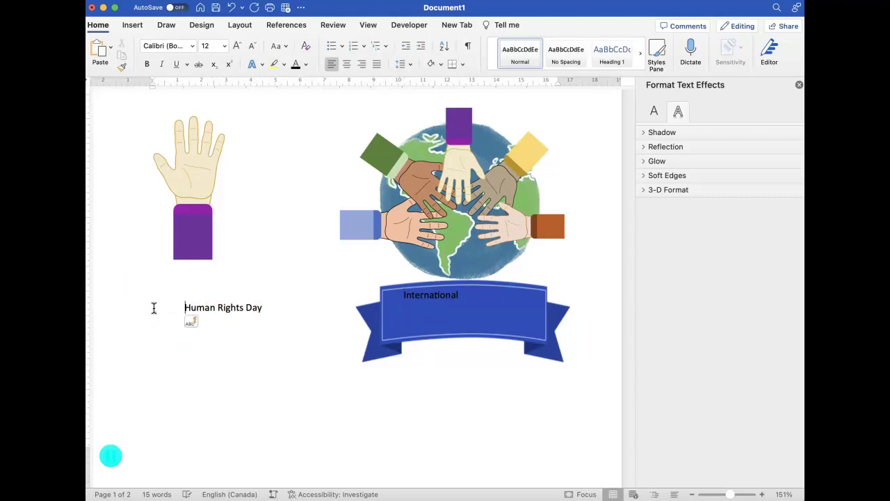
pyautogui.press('Tab')
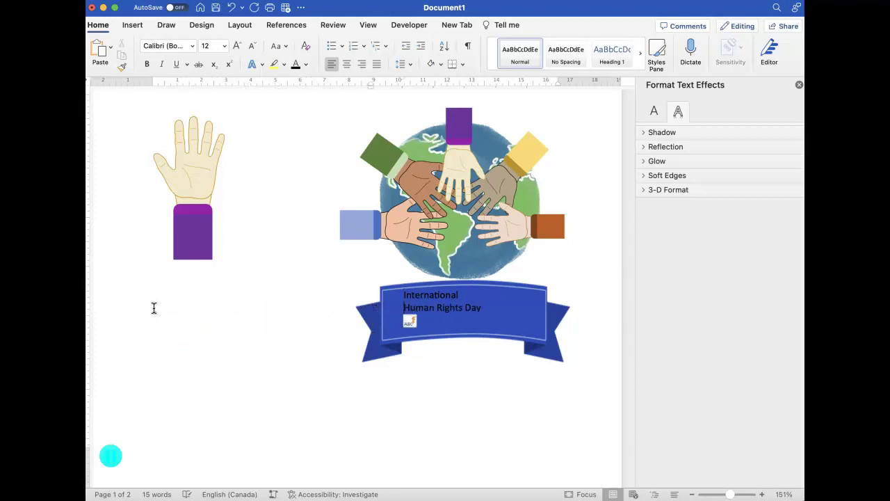
# Select both title lines on the banner and set their font colour to white
pyautogui.press('super+a')
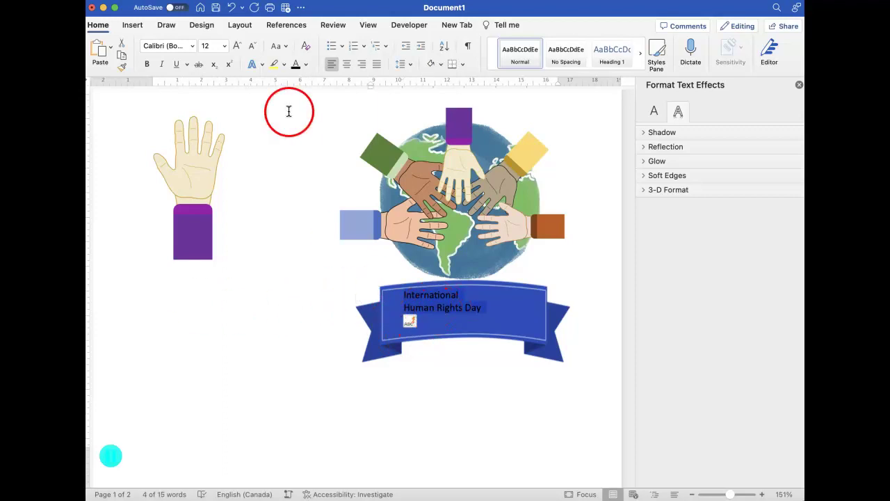
pyautogui.click(305, 65)
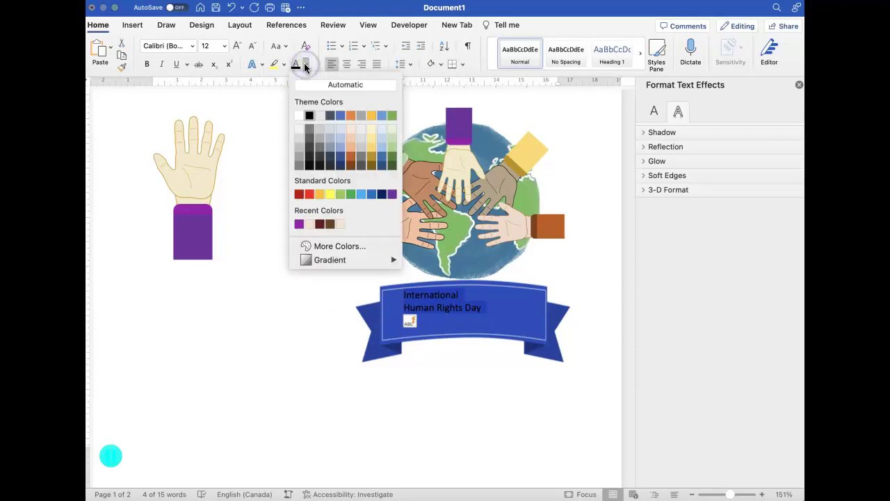
pyautogui.click(301, 117)
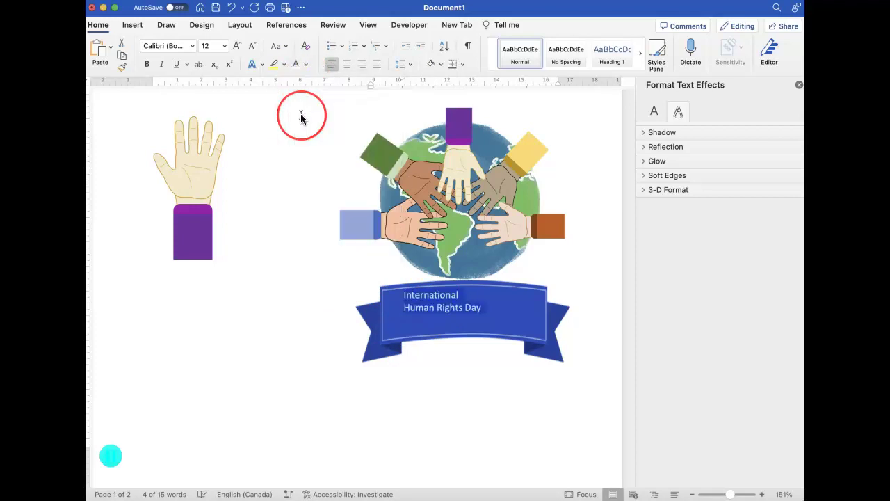
# Try font size 24 on the selected title text and settle on 22 so it fits the banner
pyautogui.click(224, 46)
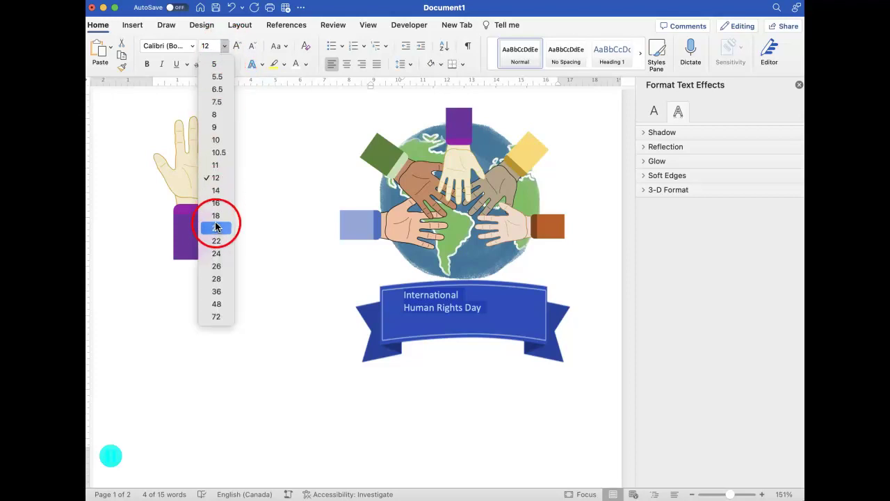
pyautogui.click(219, 253)
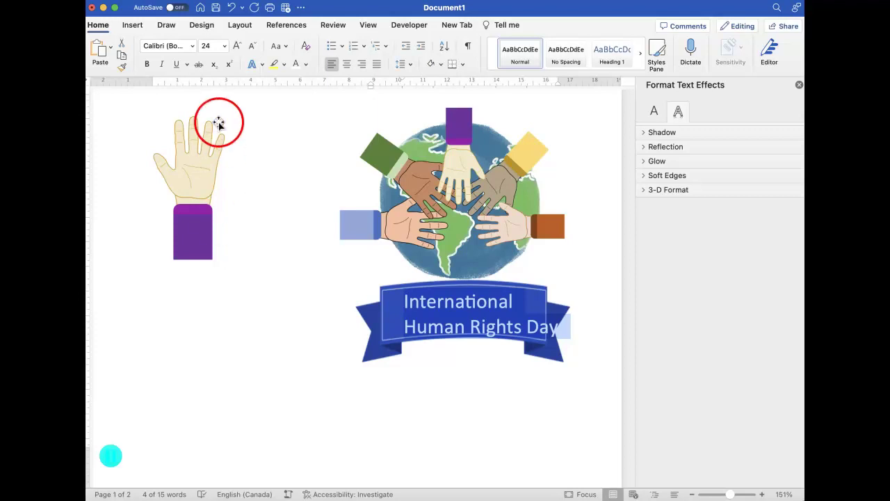
pyautogui.click(224, 46)
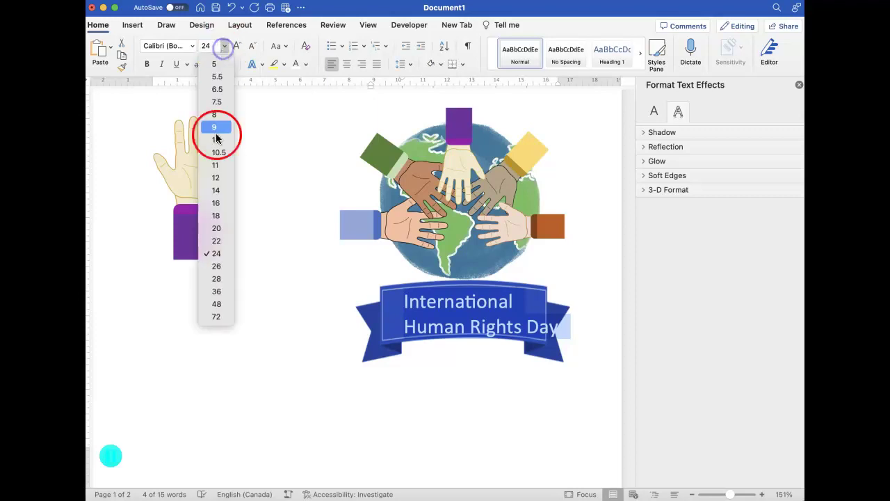
pyautogui.click(218, 241)
# Adjust the spacing before "International" and "Human Rights Day" so both lines are centred on the banner
pyautogui.click(416, 309)
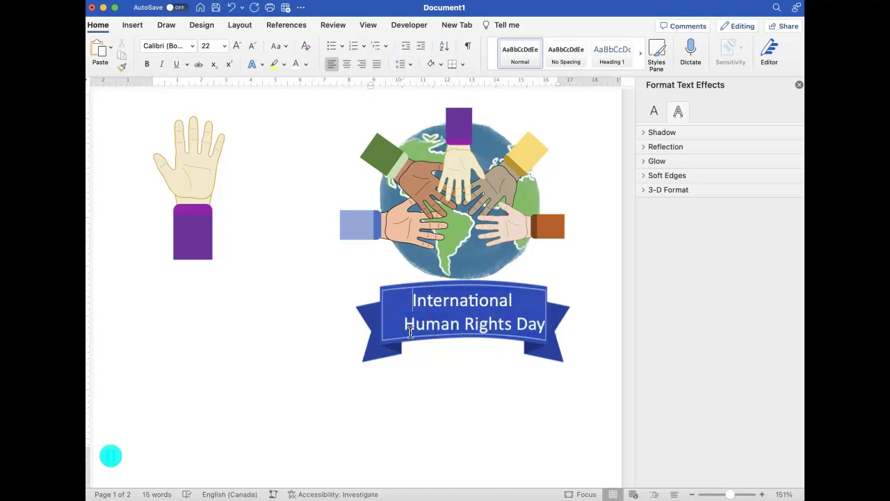
pyautogui.press('Delete')
pyautogui.press('Delete')
pyautogui.press('Delete')
pyautogui.press('Delete')
pyautogui.press('Delete')
pyautogui.press('Delete')
pyautogui.press('Delete')
pyautogui.press('Delete')
pyautogui.press('Delete')
pyautogui.press('Delete')
pyautogui.press('Delete')
pyautogui.press('Delete')
pyautogui.press('Delete')
pyautogui.press('Delete')
pyautogui.press('Delete')
pyautogui.press('Delete')
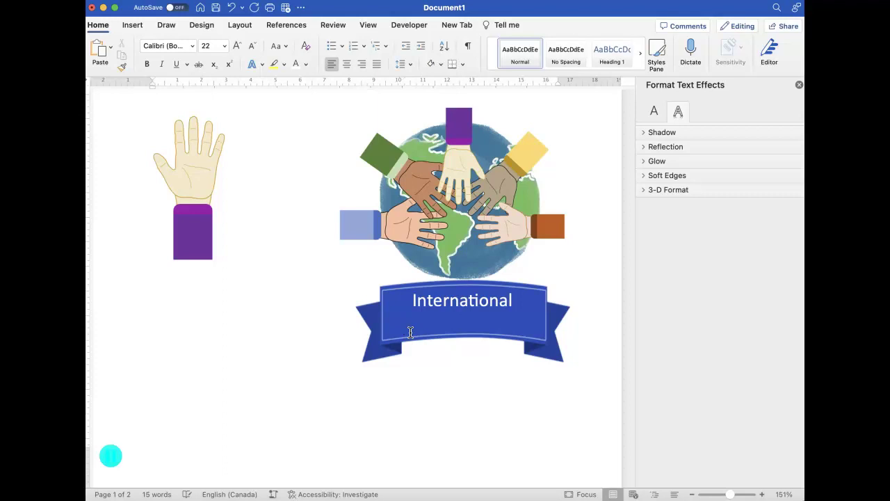
pyautogui.press('Tab')
pyautogui.press('Tab')
pyautogui.press('Tab')
pyautogui.press('Tab')
pyautogui.press('Tab')
pyautogui.press('Tab')
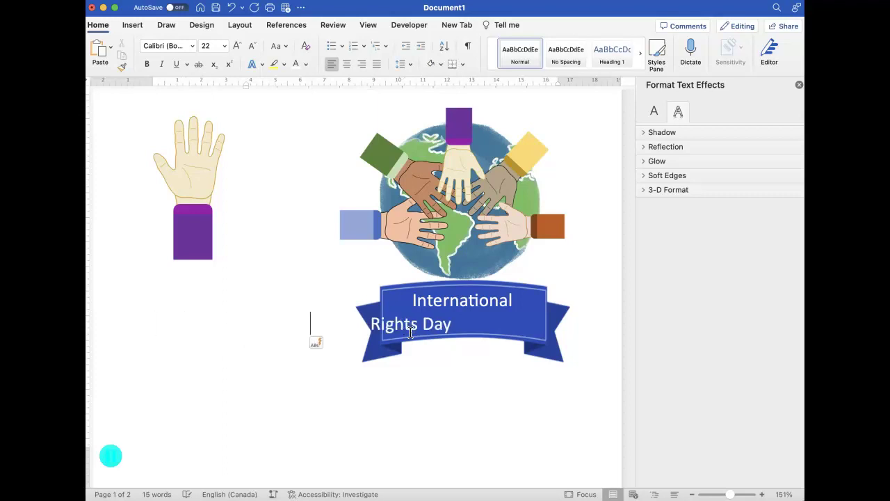
pyautogui.press('Tab')
pyautogui.press('Tab')
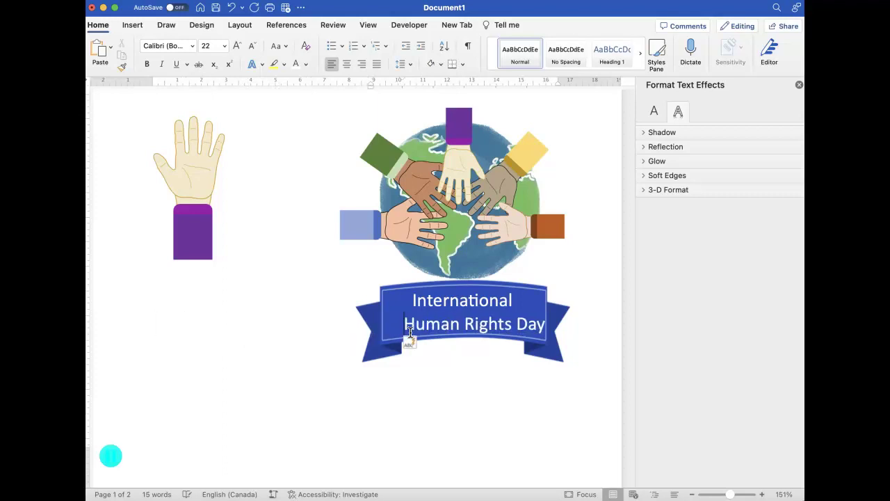
pyautogui.press('BackSpace')
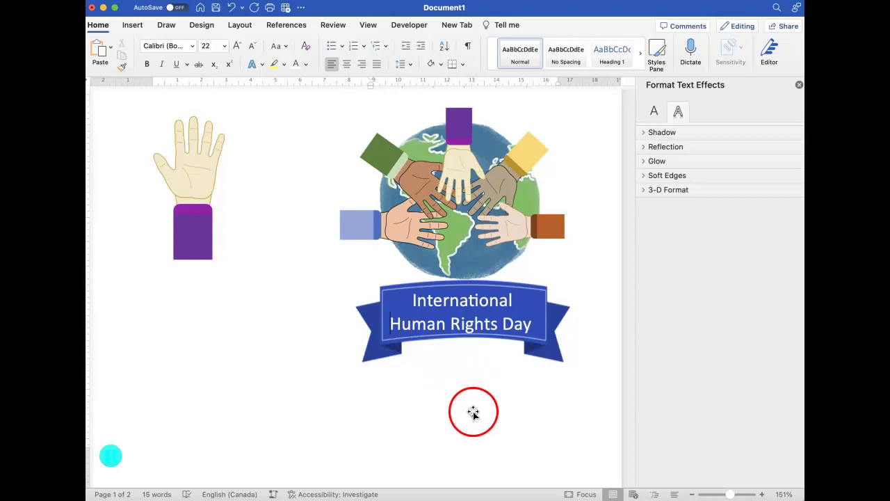
# Take a screen capture of the area enclosing the globe, sleeved arms and titled banner
pyautogui.click(390, 438)
pyautogui.click(275, 446)
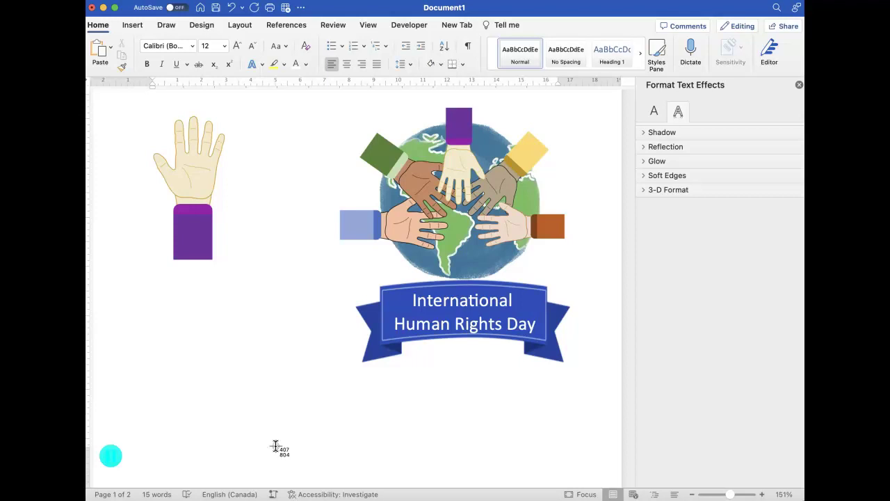
pyautogui.click(285, 433)
pyautogui.moveTo(317, 385); pyautogui.dragTo(575, 102)
pyautogui.moveTo(693, 333)
pyautogui.mouseDown()
pyautogui.moveTo(770, 412)
pyautogui.moveTo(770, 433)
pyautogui.mouseUp()
pyautogui.moveTo(552, 391); pyautogui.dragTo(474, 389)
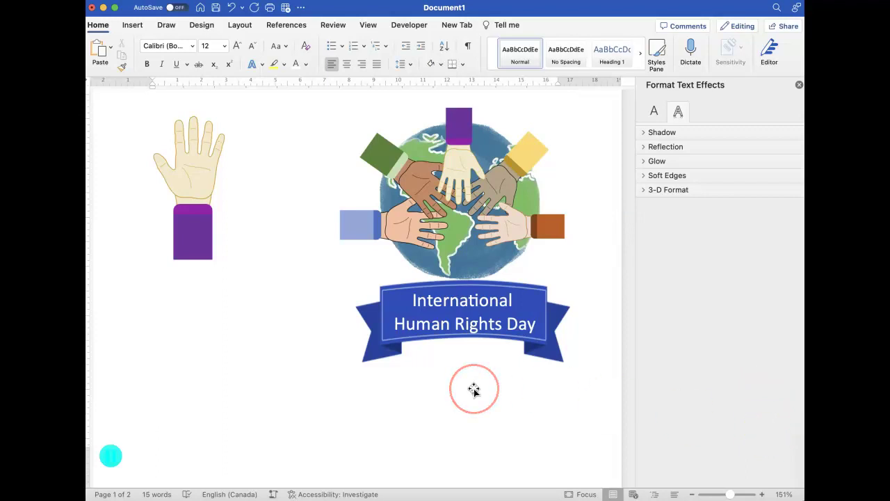
# Compare the recreated globe and banner design with the reference poster at the start of the document
pyautogui.click(447, 389)
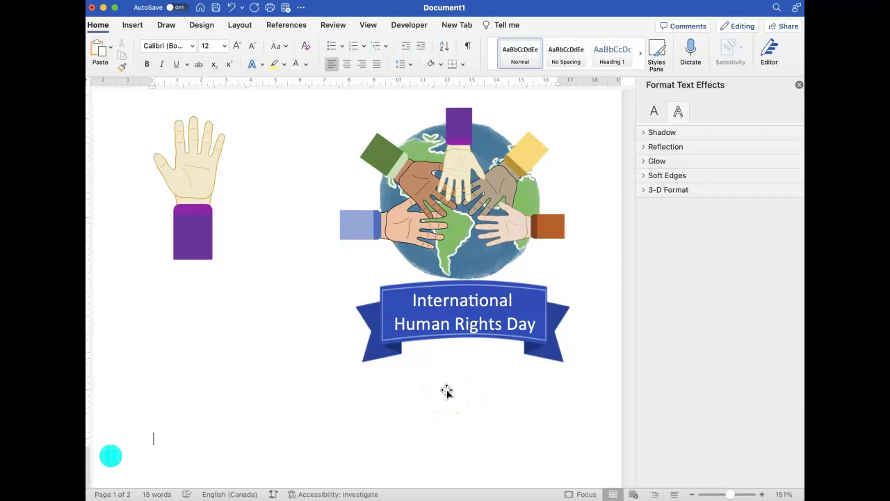
pyautogui.scroll(5, 448, 391)
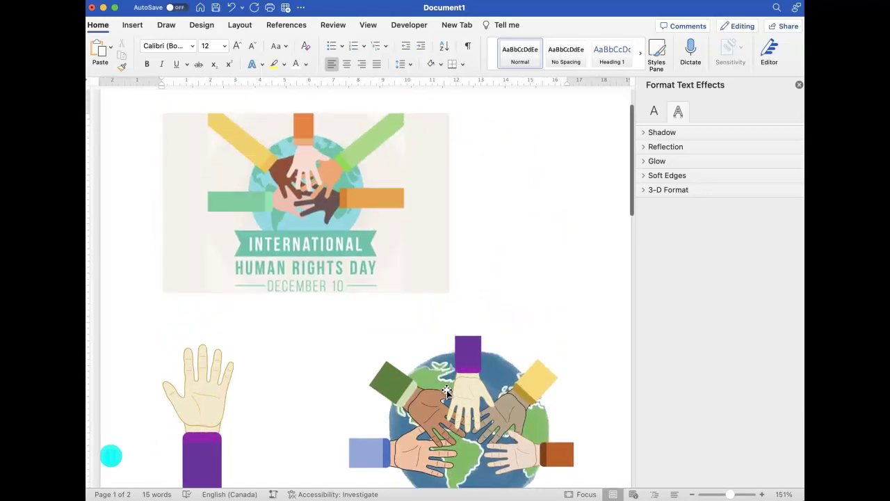
pyautogui.scroll(-4, 448, 391)
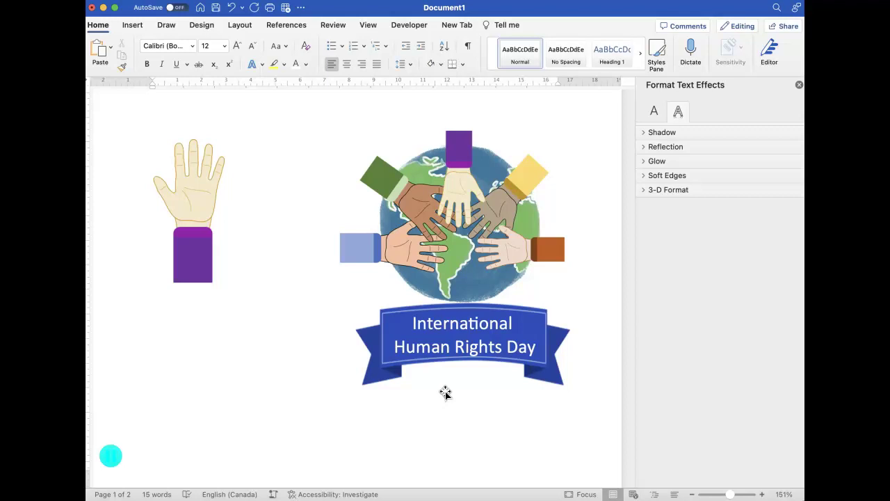
pyautogui.moveTo(445, 393)
pyautogui.mouseDown()
pyautogui.moveTo(327, 369)
pyautogui.moveTo(253, 408)
pyautogui.mouseUp()
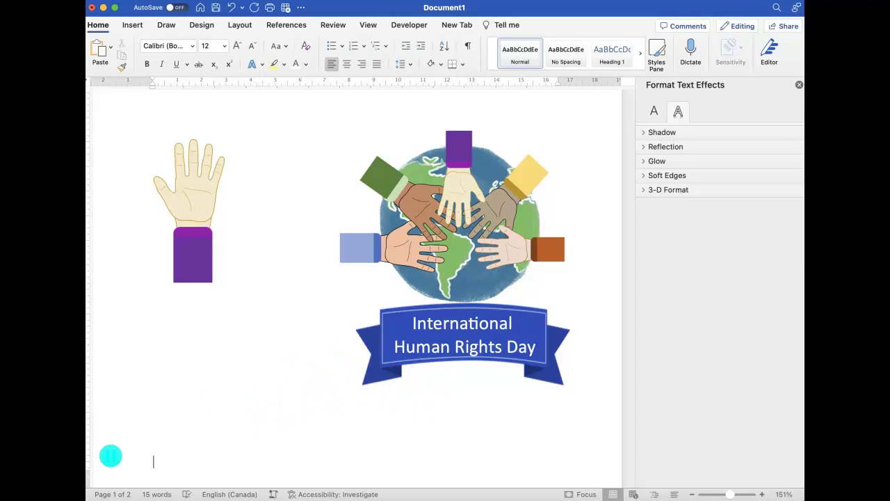